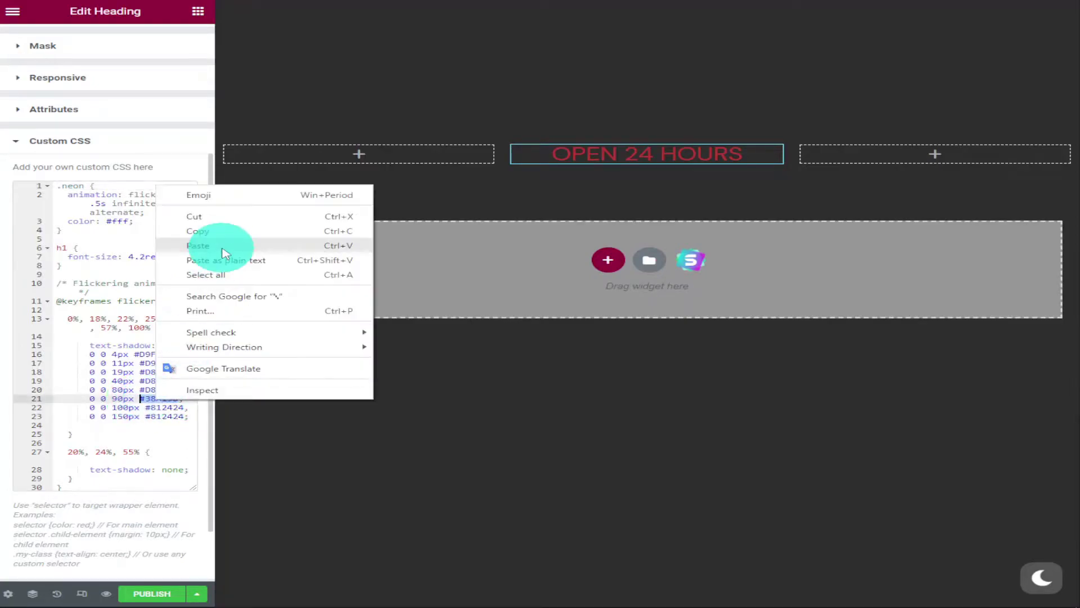
# Paste the red into the glow colours on CSS lines 21 and 20, then set where the section stays sticky.
pyautogui.click(224, 247)
pyautogui.rightClick(157, 394)
pyautogui.click(186, 453)
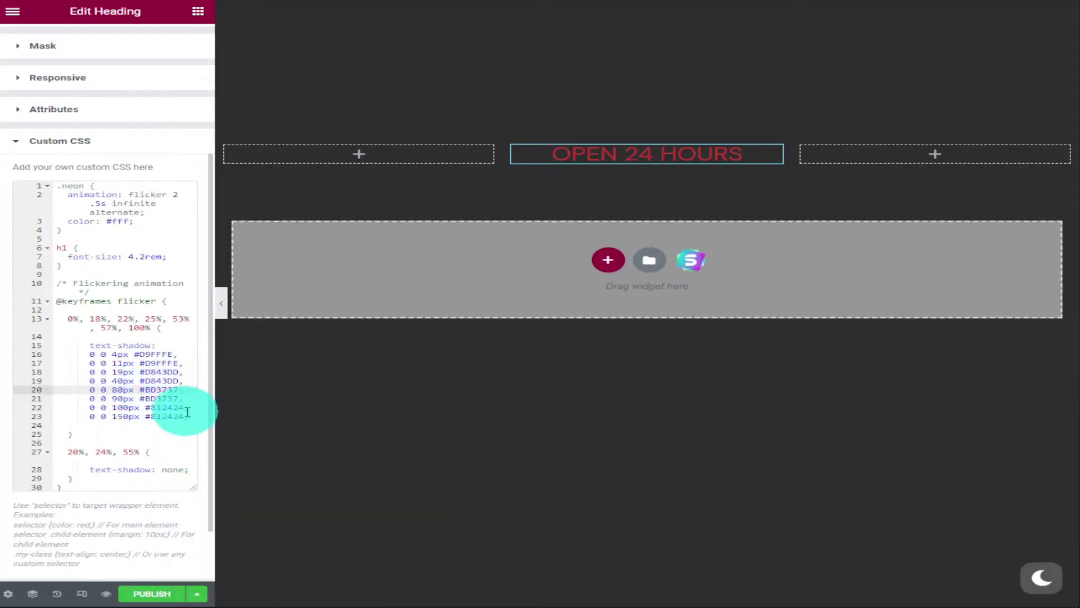
pyautogui.rightClick(145, 380)
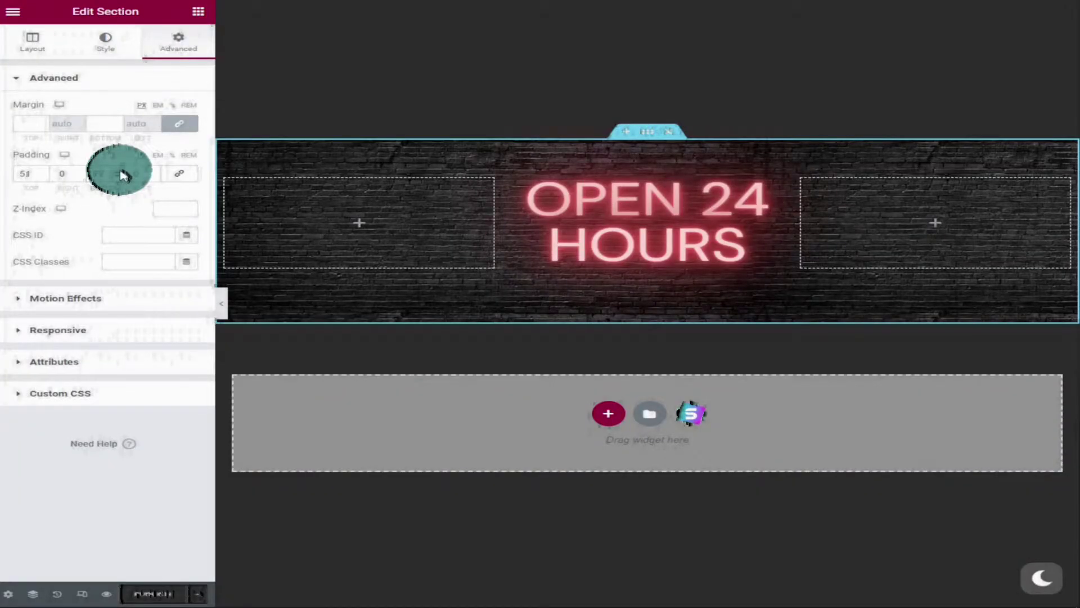
pyautogui.click(93, 299)
pyautogui.click(164, 173)
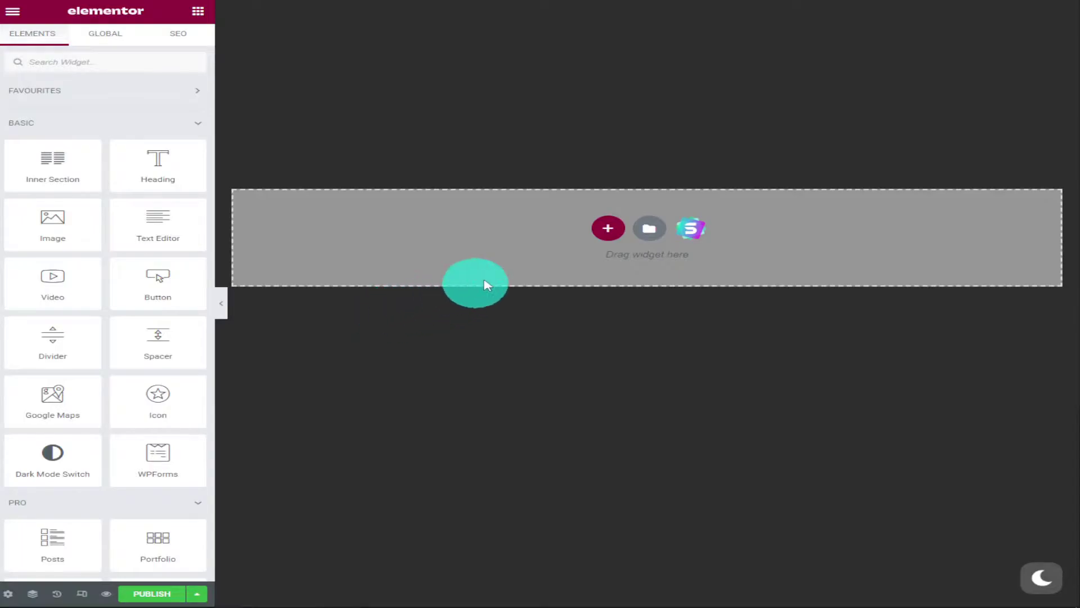
# Add a three-column section with a Heading widget in its middle column.
pyautogui.click(608, 228)
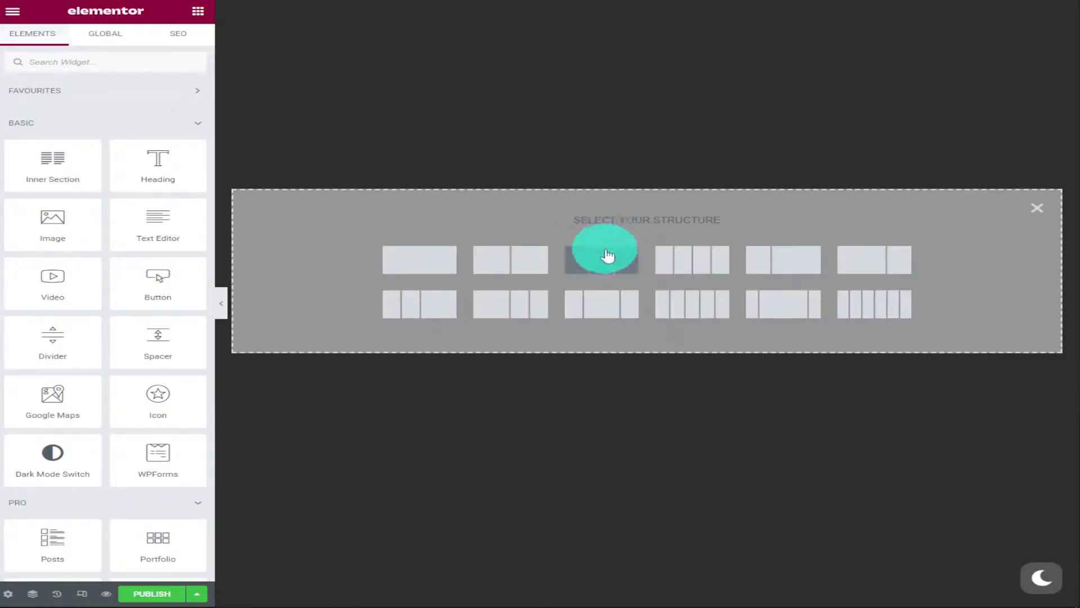
pyautogui.click(609, 259)
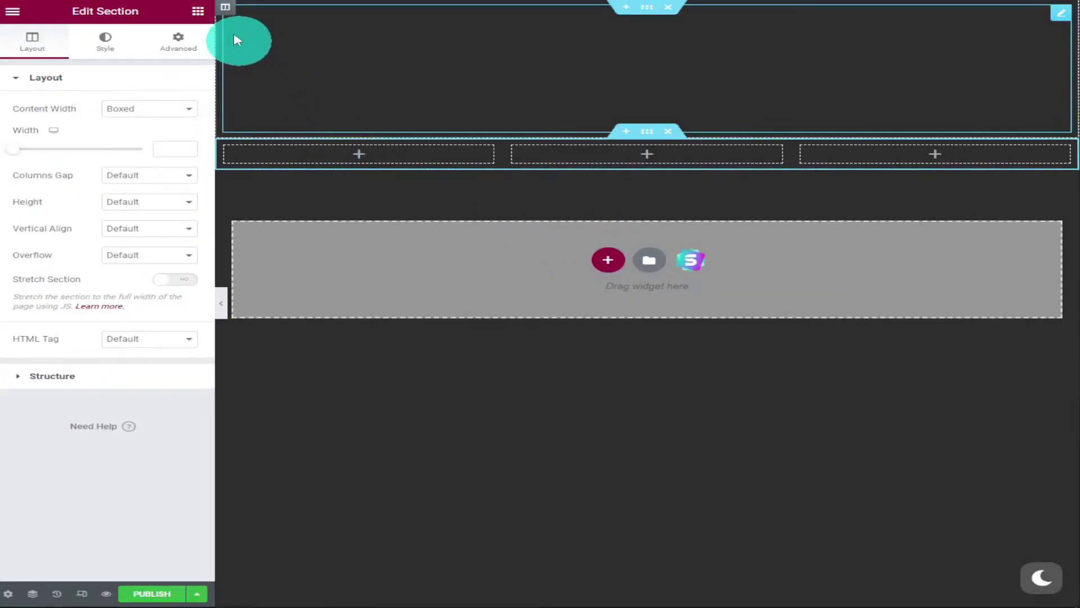
pyautogui.click(198, 11)
pyautogui.moveTo(133, 165); pyautogui.dragTo(531, 167)
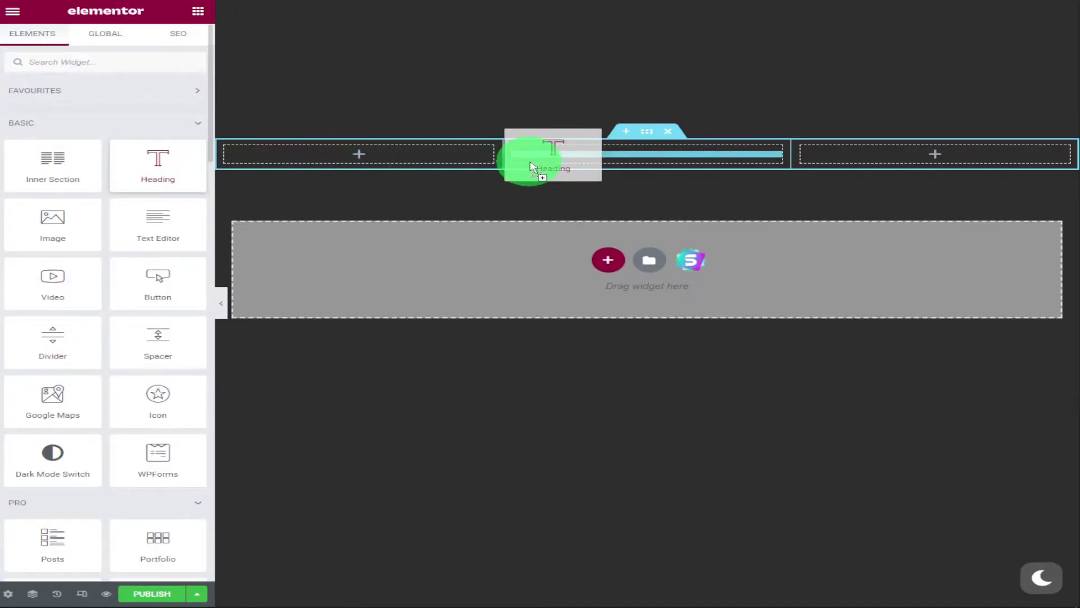
# Retitle the heading 'OPEN 24 HOURS' and centre-align it.
pyautogui.tripleClick(132, 130)
pyautogui.write('p')
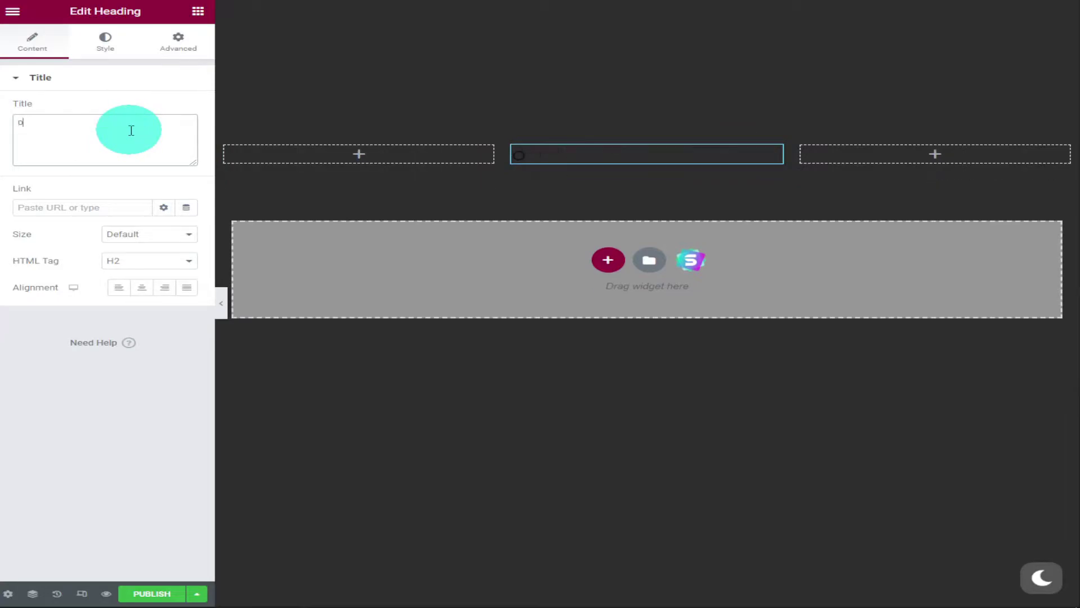
pyautogui.press('BackSpace')
pyautogui.write('OF')
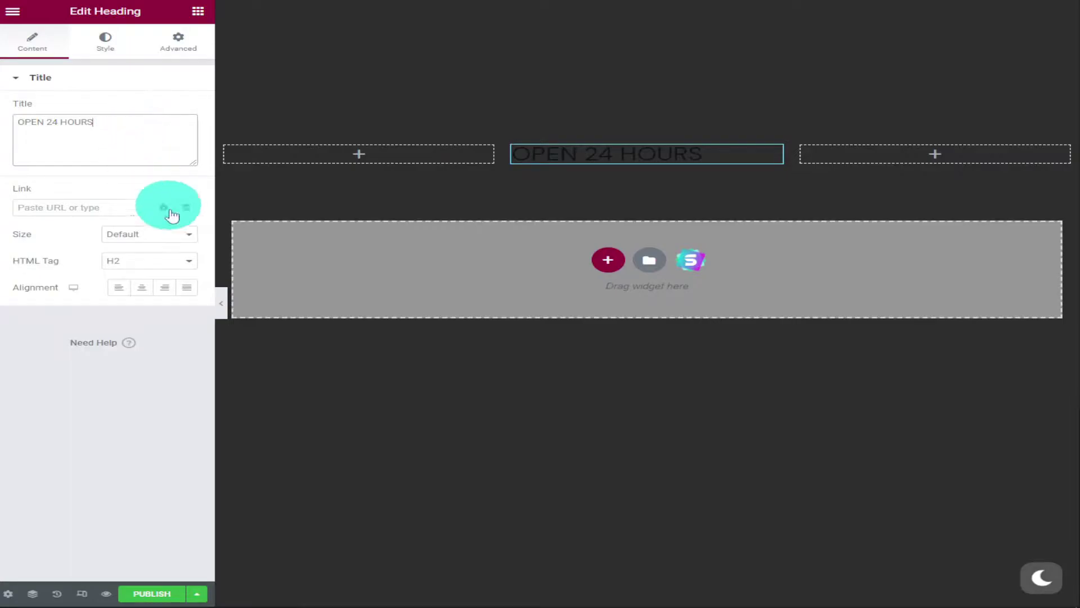
pyautogui.click(142, 293)
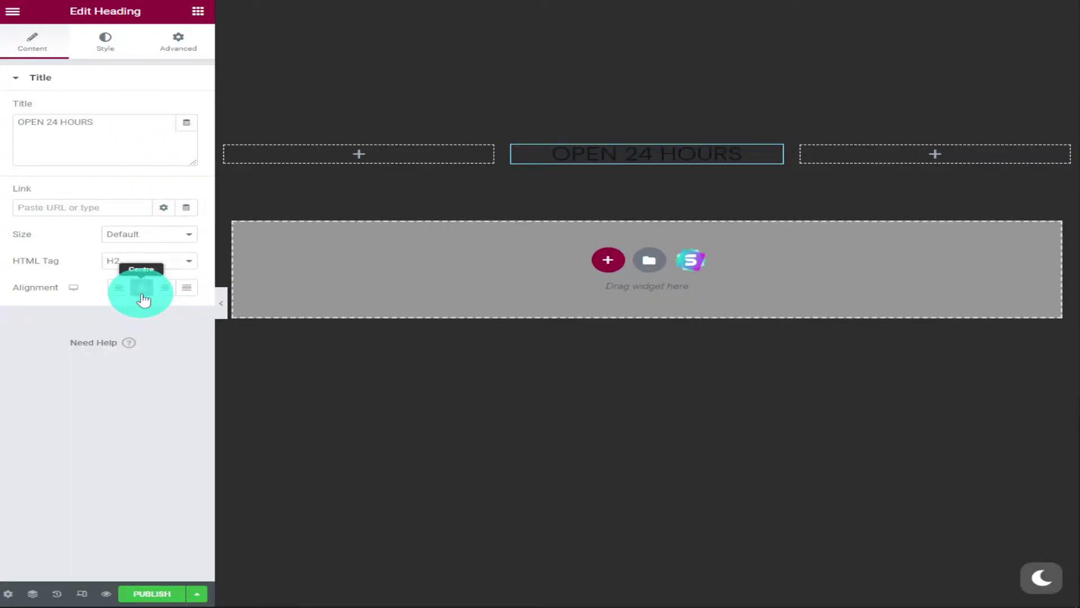
# Paste the neon flicker animation code into the heading's Advanced Custom CSS.
pyautogui.click(176, 56)
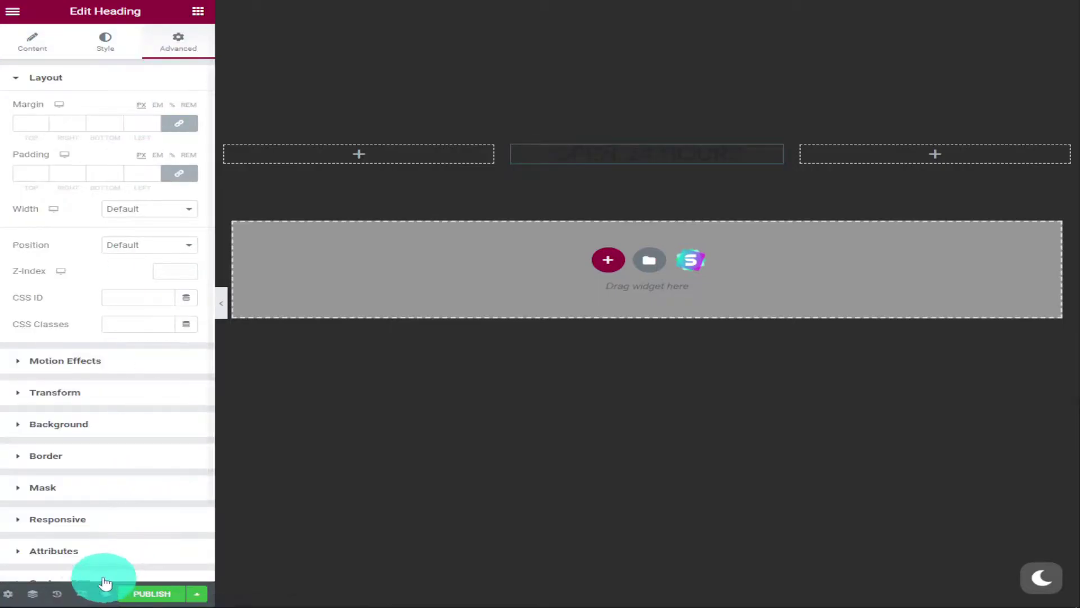
pyautogui.scroll(-2, 99, 562)
pyautogui.click(79, 520)
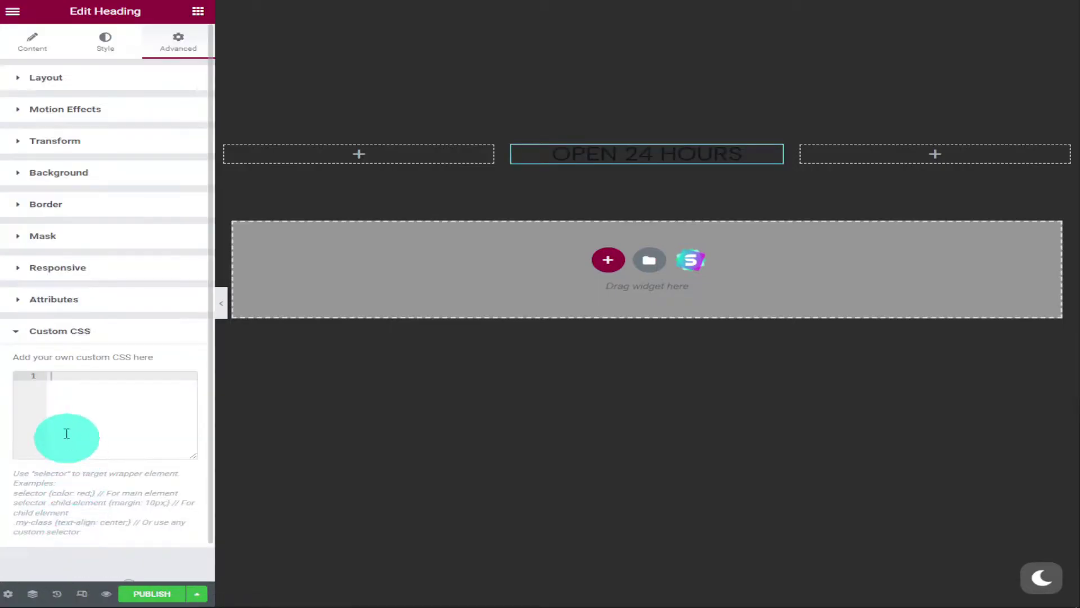
pyautogui.click(64, 408)
pyautogui.rightClick(63, 406)
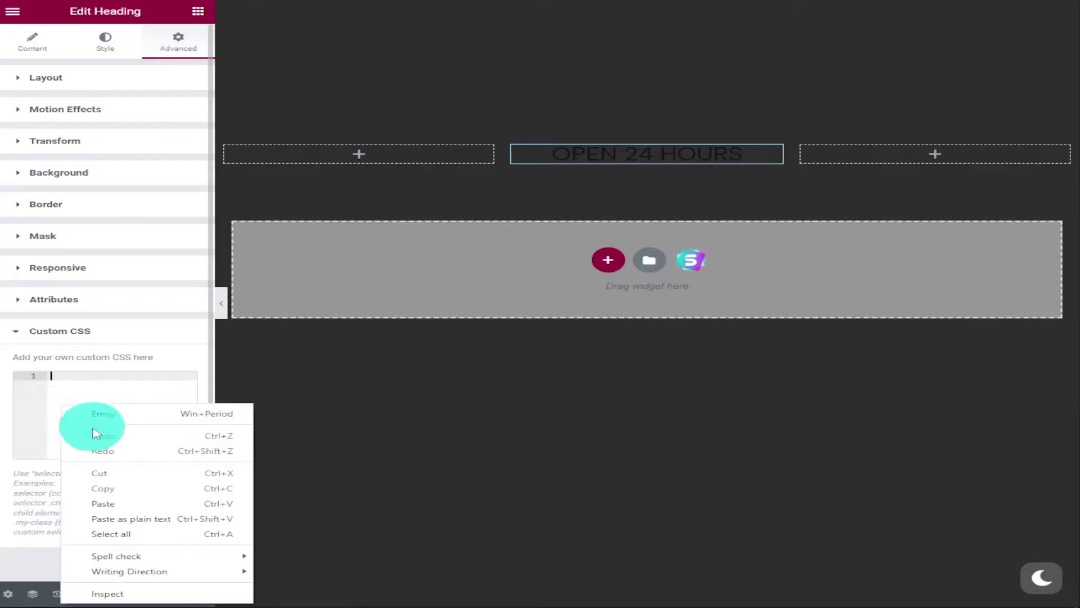
pyautogui.click(126, 504)
pyautogui.scroll(-2, 136, 472)
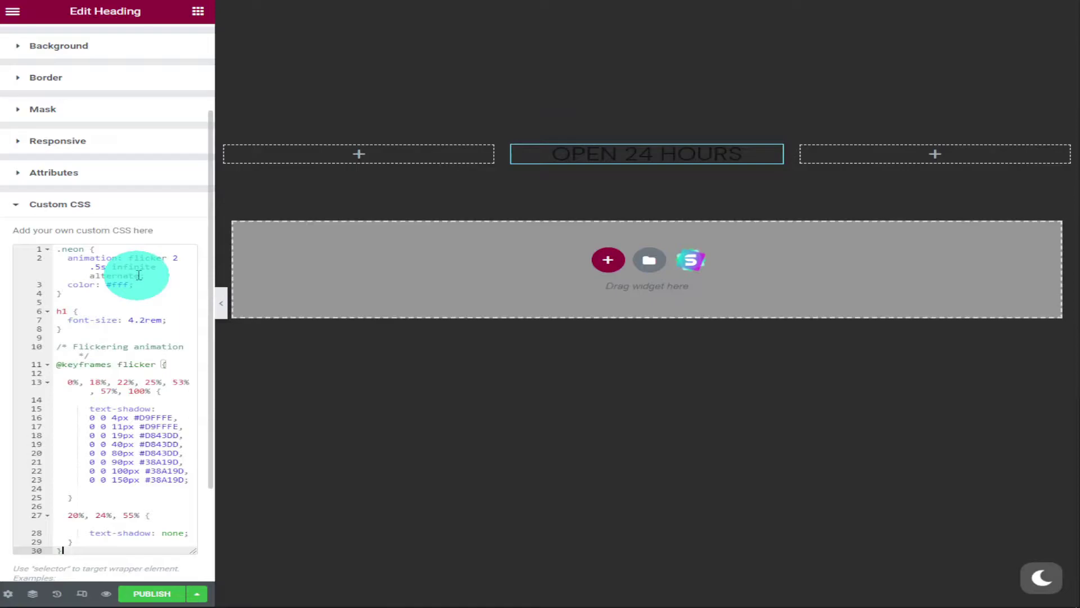
# Set the heading's text colour to dark red #812424.
pyautogui.scroll(3, 137, 270)
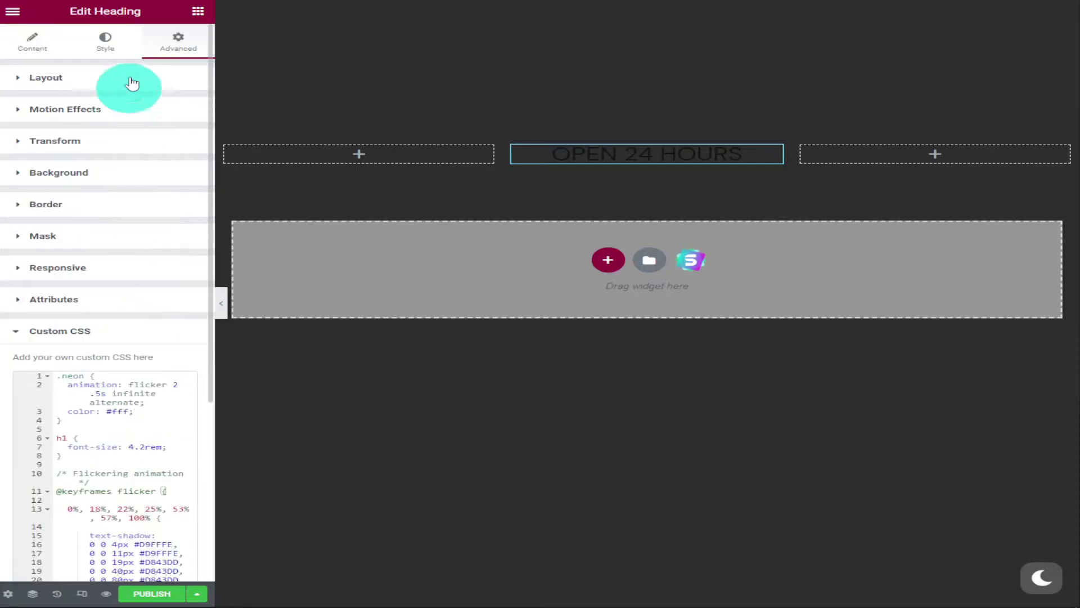
pyautogui.click(107, 56)
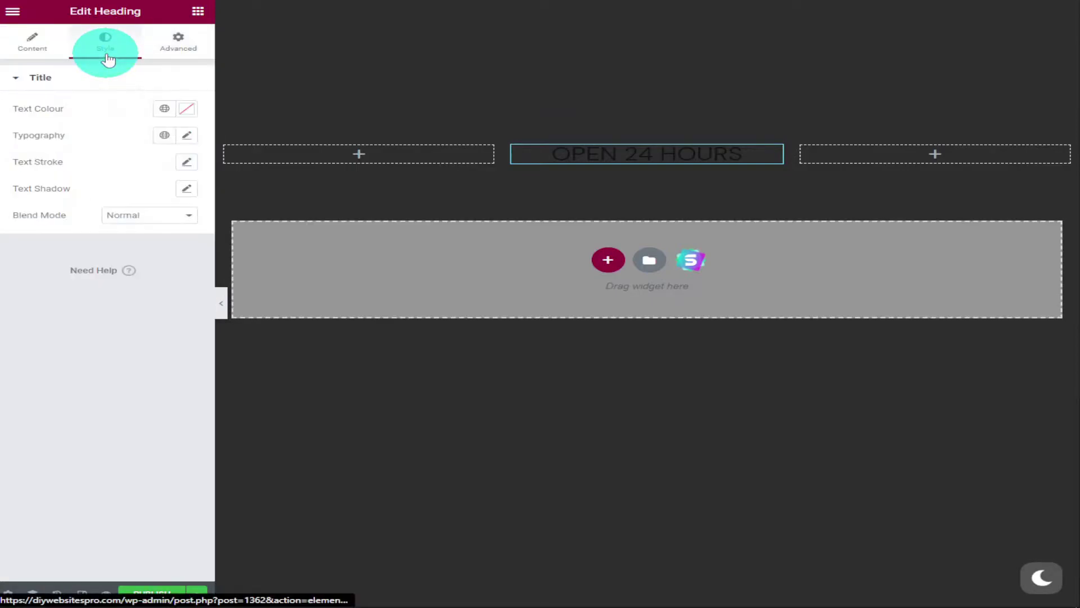
pyautogui.click(187, 110)
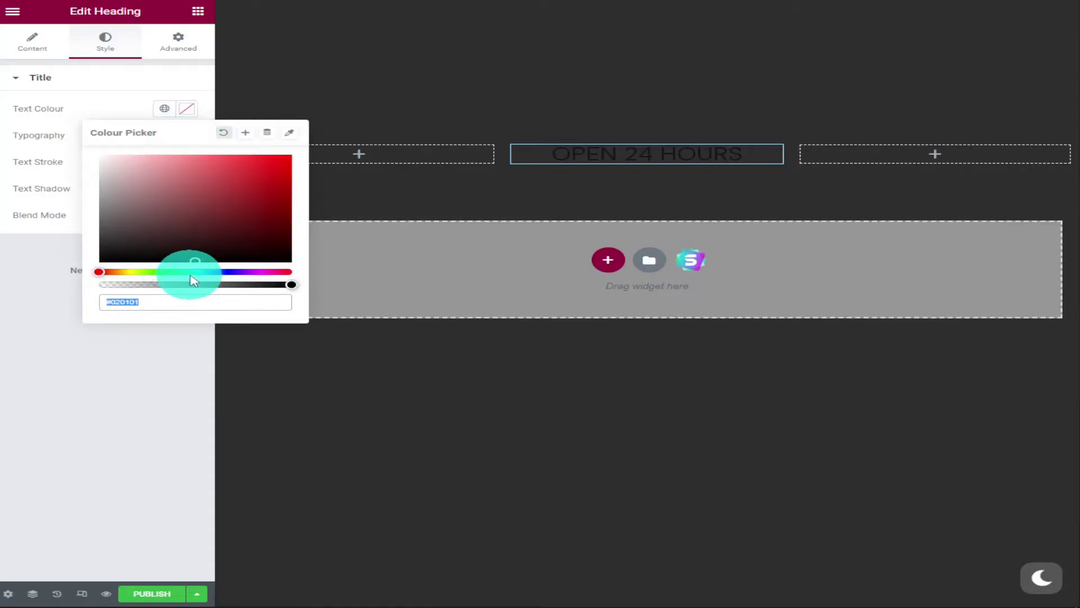
pyautogui.click(199, 260)
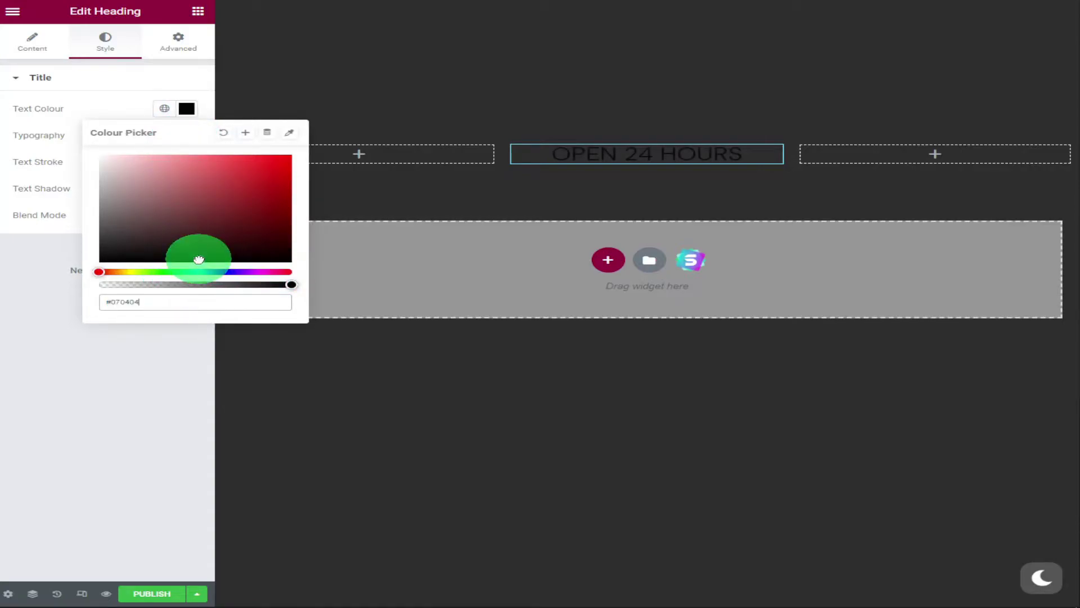
pyautogui.moveTo(198, 260); pyautogui.dragTo(238, 208)
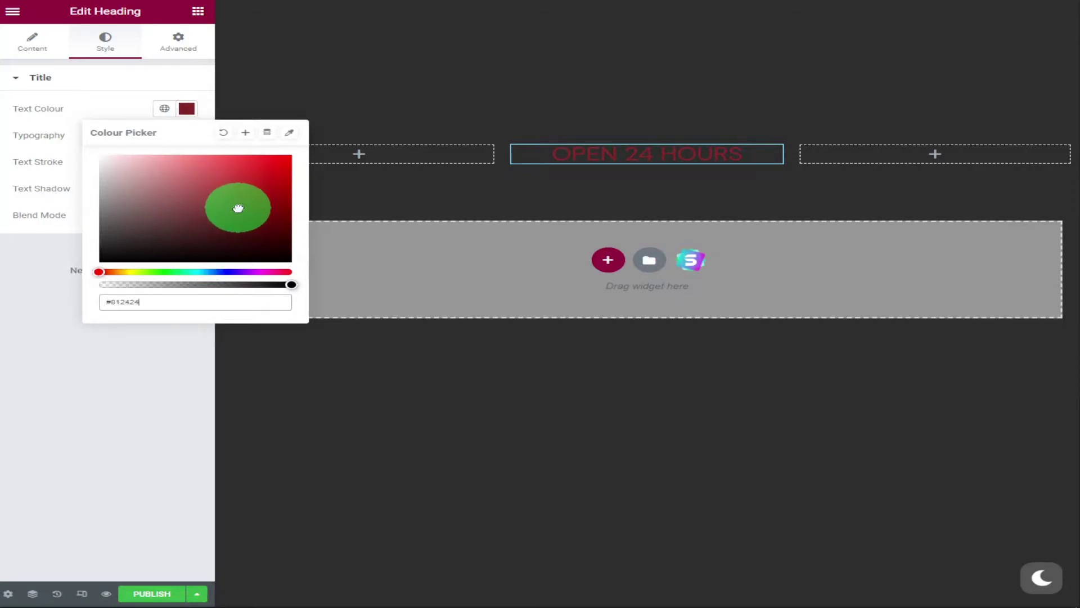
# Copy the #812424 hex code from the colour picker.
pyautogui.moveTo(161, 302); pyautogui.dragTo(101, 302)
pyautogui.rightClick(111, 302)
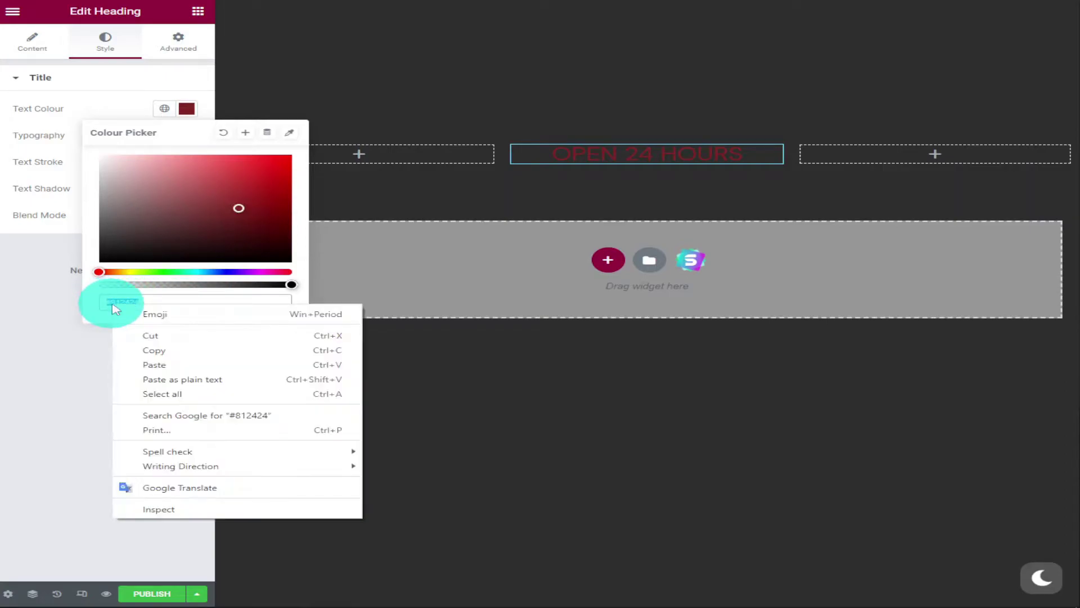
pyautogui.click(173, 351)
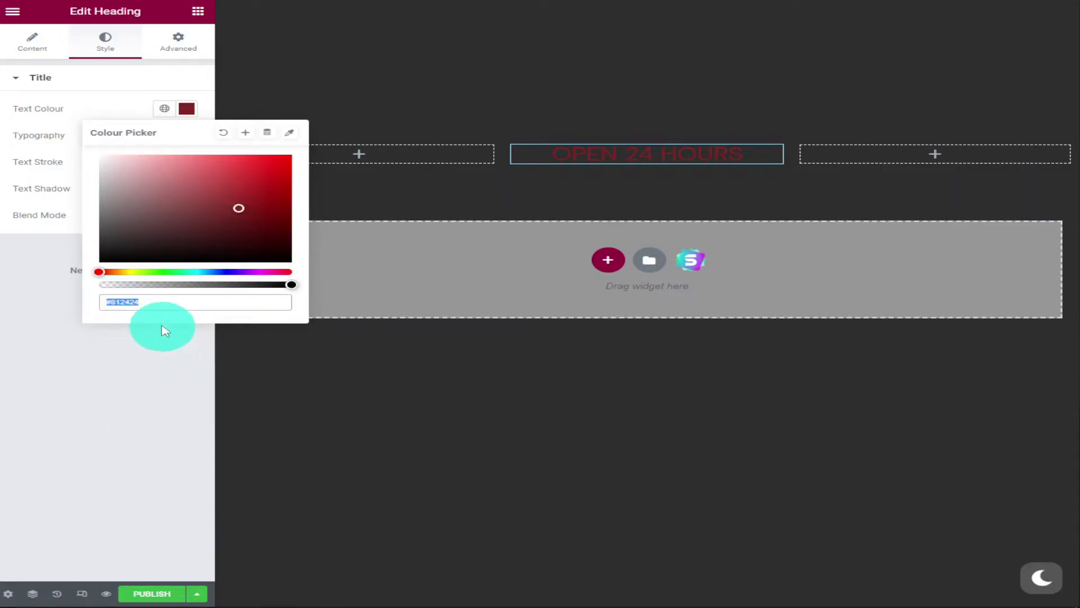
# Replace the #38A19D glow colours on CSS lines 23 and 22 with #812424.
pyautogui.click(175, 51)
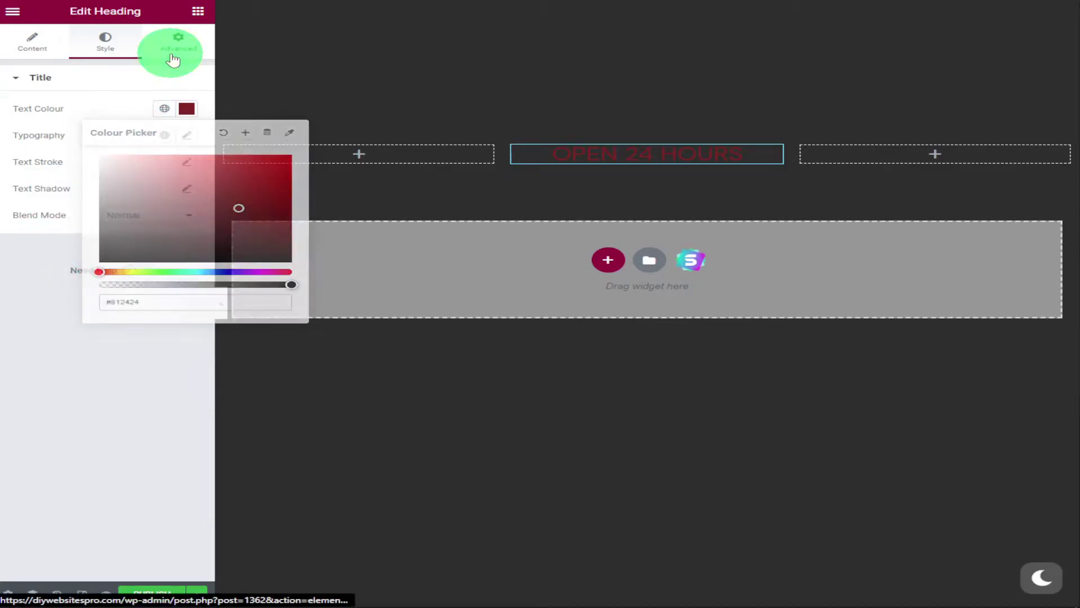
pyautogui.scroll(-3, 129, 214)
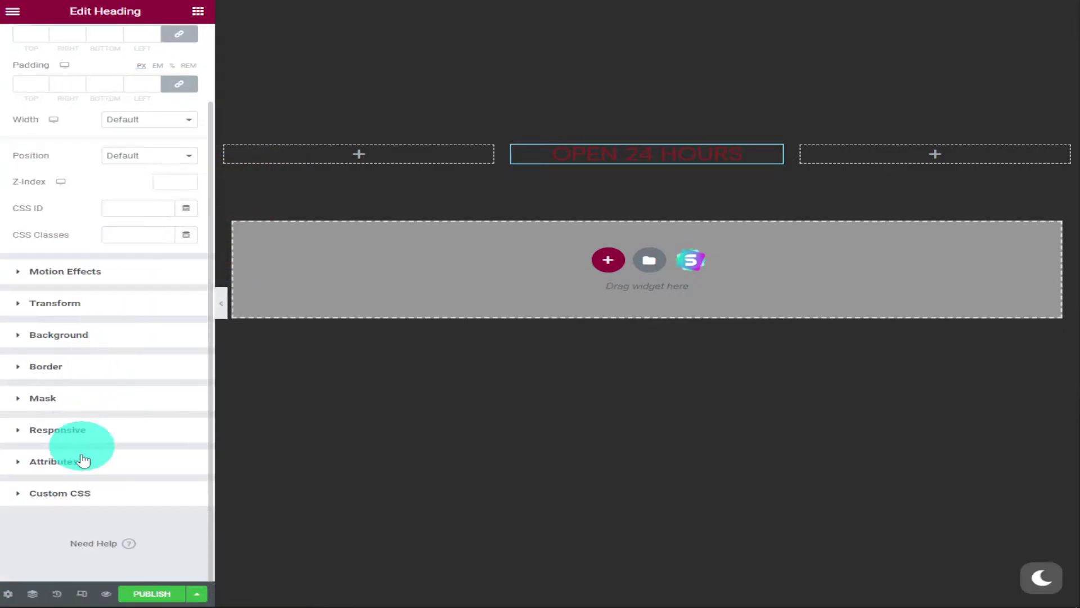
pyautogui.click(78, 494)
pyautogui.scroll(-3, 84, 490)
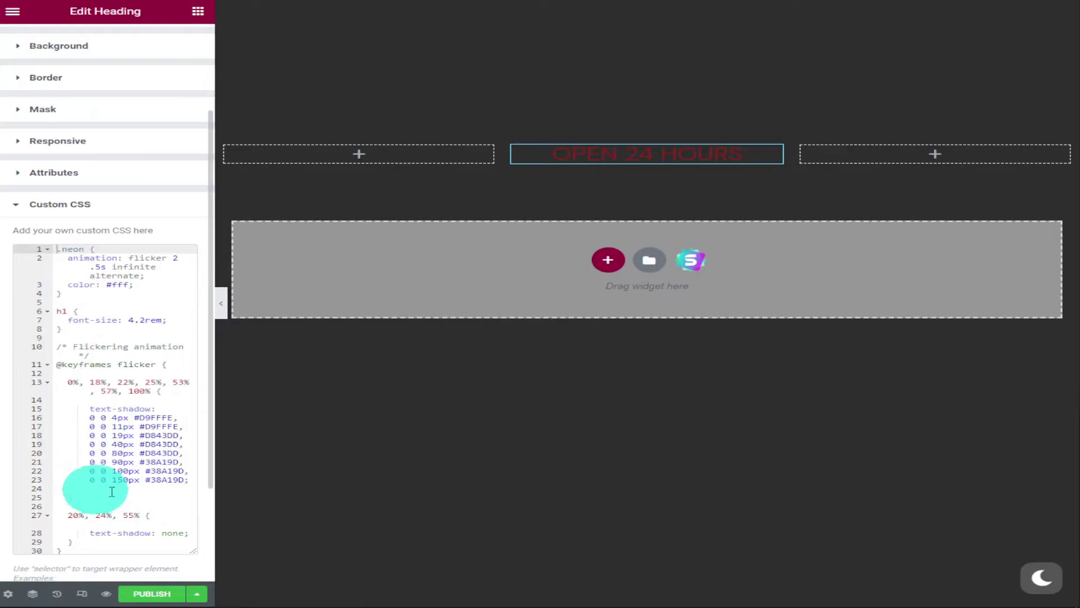
pyautogui.moveTo(186, 481); pyautogui.dragTo(150, 482)
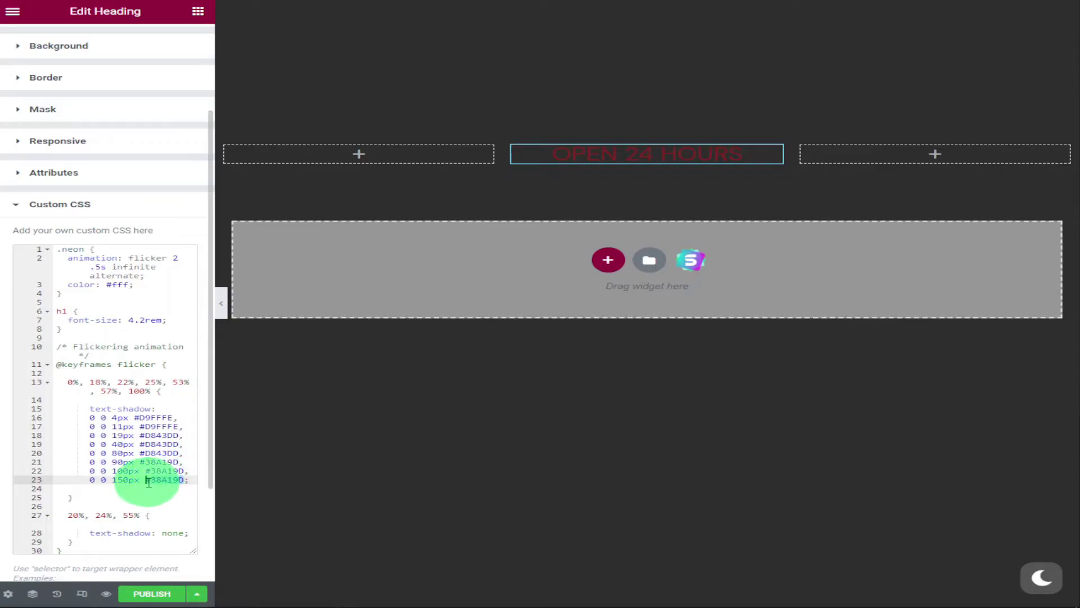
pyautogui.rightClick(157, 481)
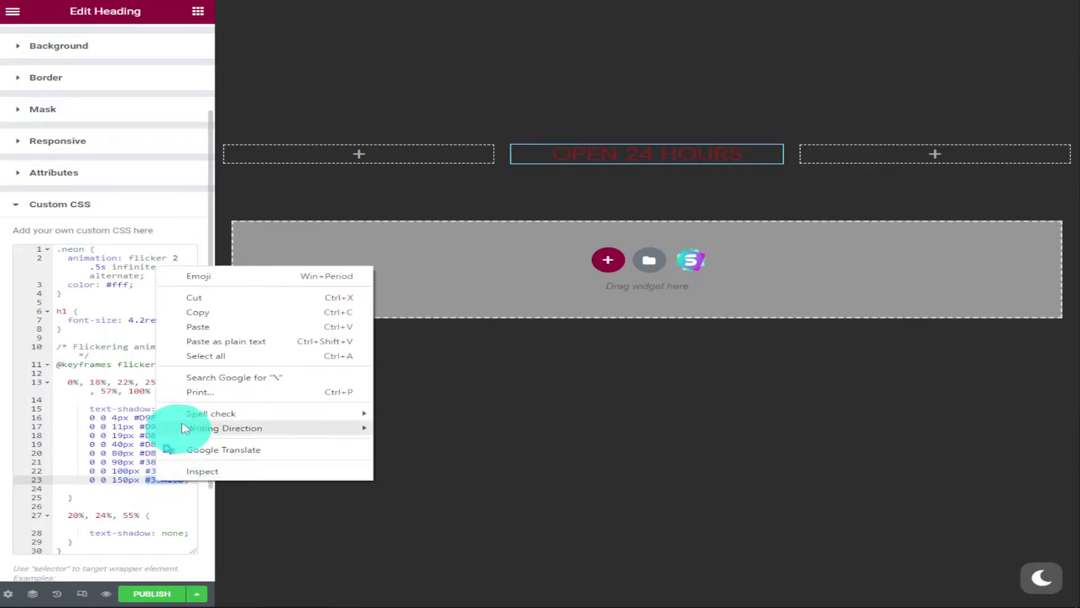
pyautogui.click(216, 332)
pyautogui.moveTo(187, 470); pyautogui.dragTo(149, 471)
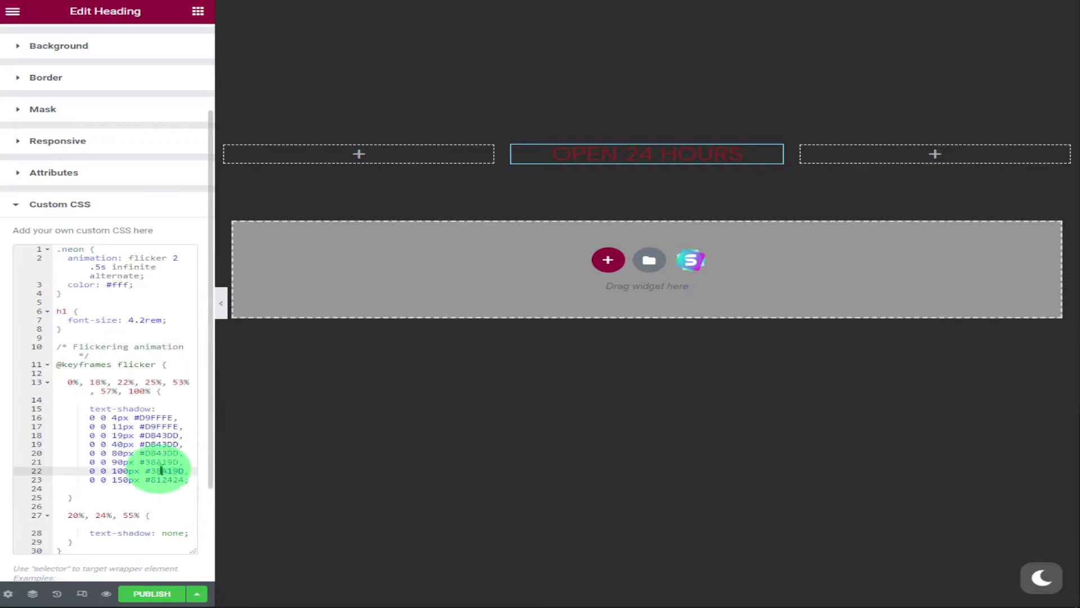
pyautogui.rightClick(153, 470)
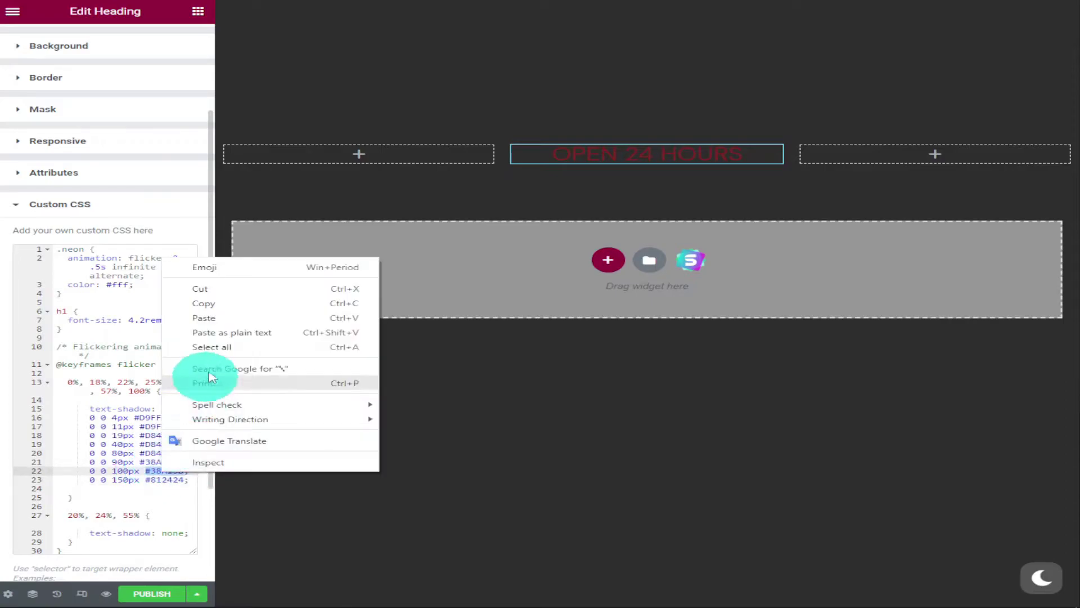
pyautogui.click(212, 317)
pyautogui.moveTo(210, 338)
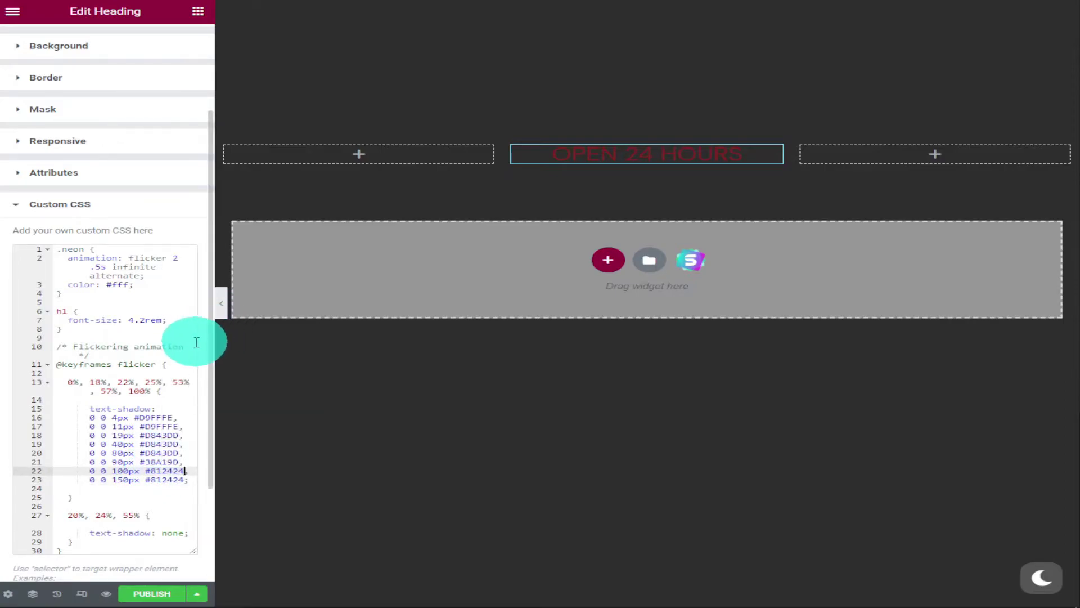
# Brighten the heading text to red #BD3737 and copy its hex value.
pyautogui.scroll(2, 141, 169)
pyautogui.click(105, 42)
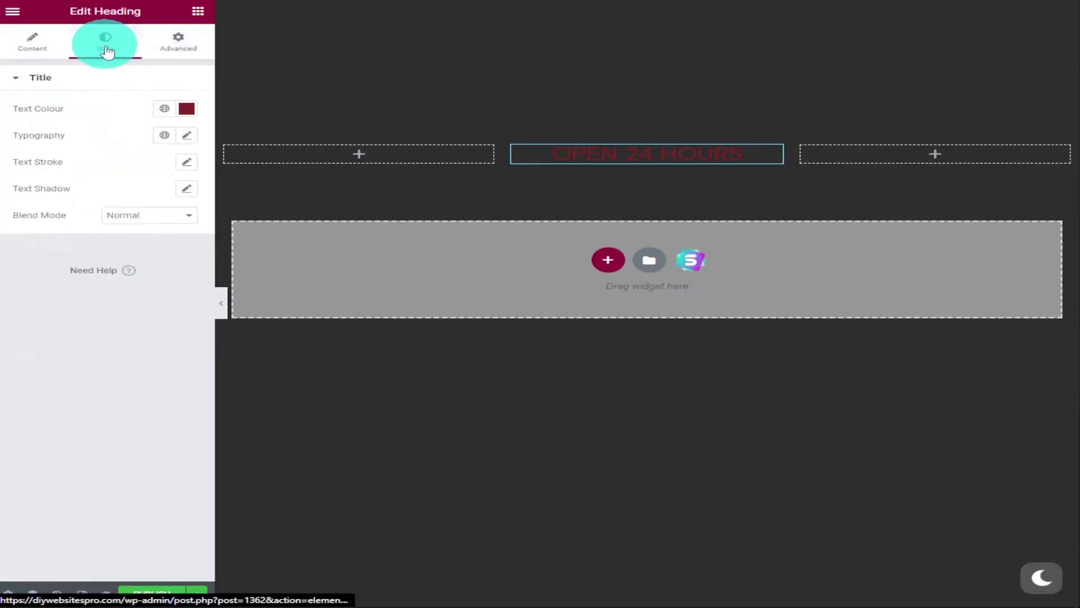
pyautogui.click(187, 108)
pyautogui.moveTo(238, 208); pyautogui.dragTo(237, 181)
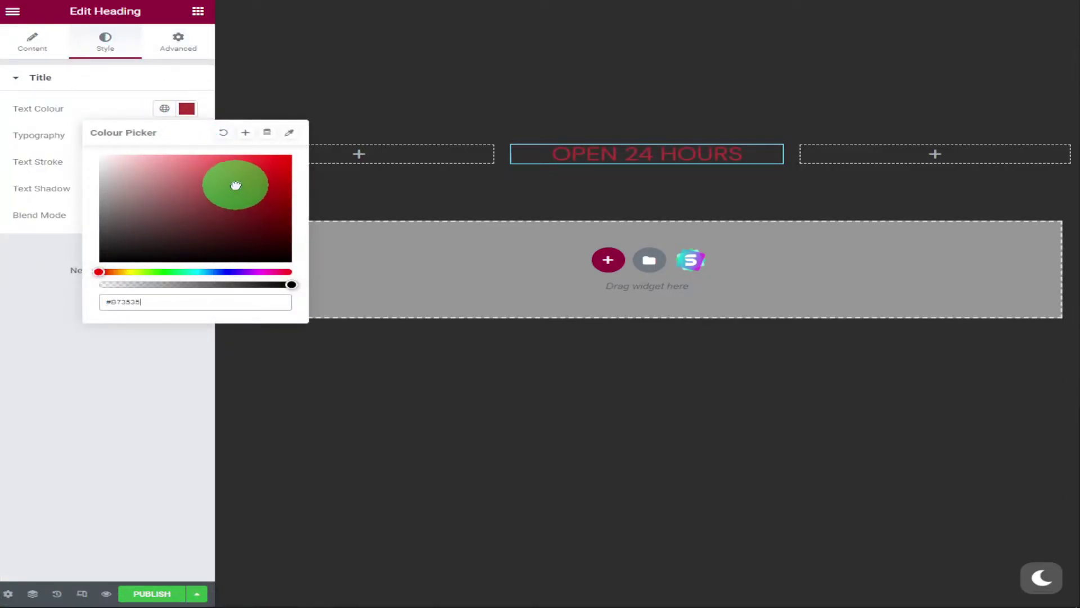
pyautogui.click(111, 303)
pyautogui.rightClick(112, 303)
pyautogui.click(164, 351)
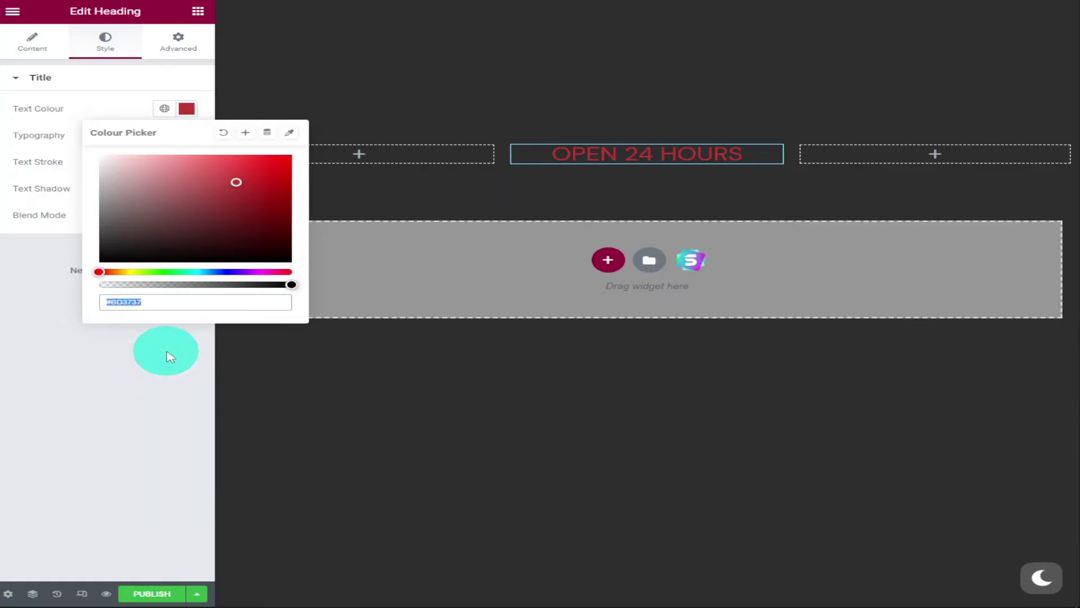
# Replace line 21's #38A19D glow colour in the custom CSS with #BD3737.
pyautogui.click(172, 45)
pyautogui.scroll(-3, 134, 308)
pyautogui.click(62, 493)
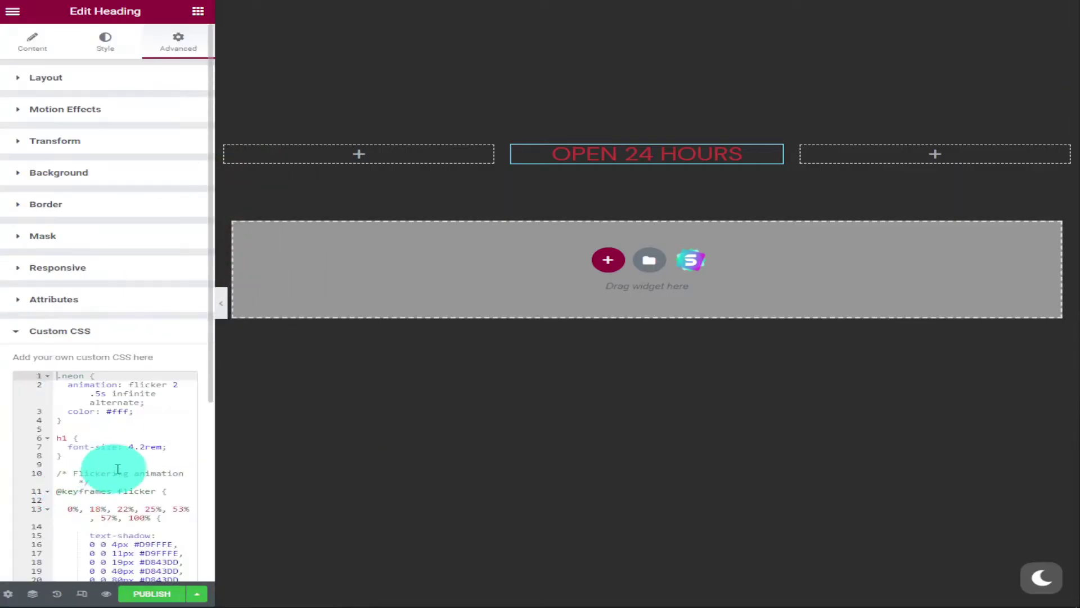
pyautogui.scroll(-3, 124, 467)
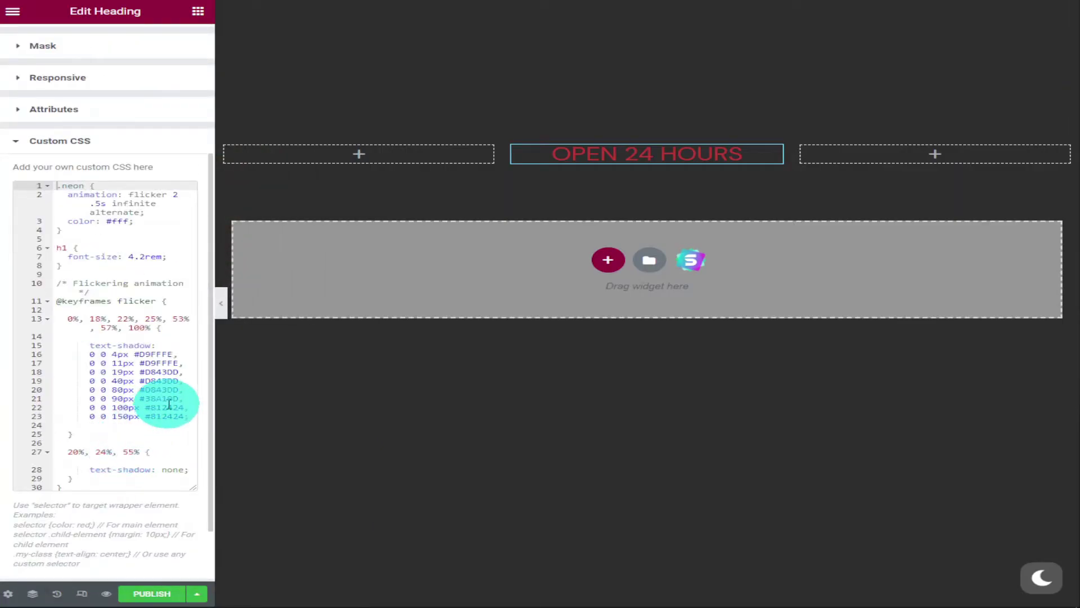
pyautogui.moveTo(179, 398); pyautogui.dragTo(140, 399)
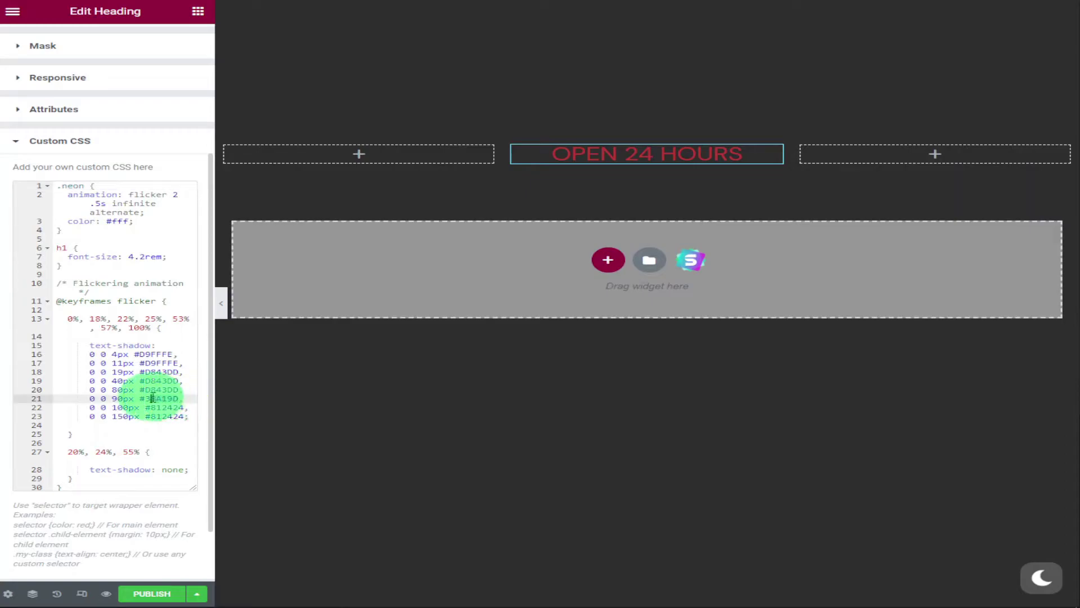
pyautogui.rightClick(157, 402)
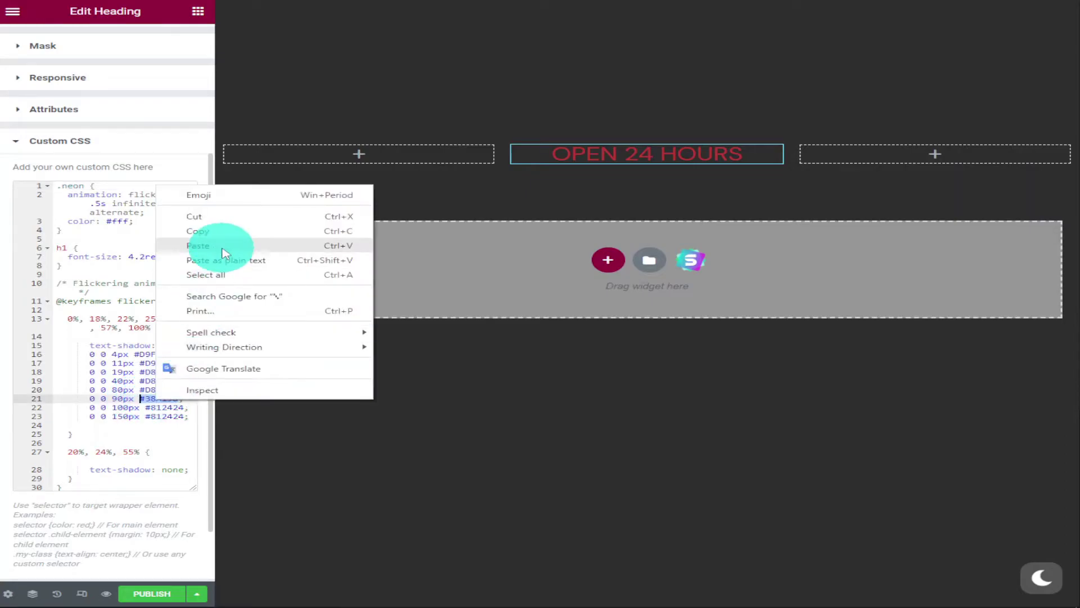
pyautogui.click(214, 245)
# Replace the #D843DD glow colours on lines 20 and 19 with #BD3737.
pyautogui.click(178, 389)
pyautogui.moveTo(178, 390); pyautogui.dragTo(140, 389)
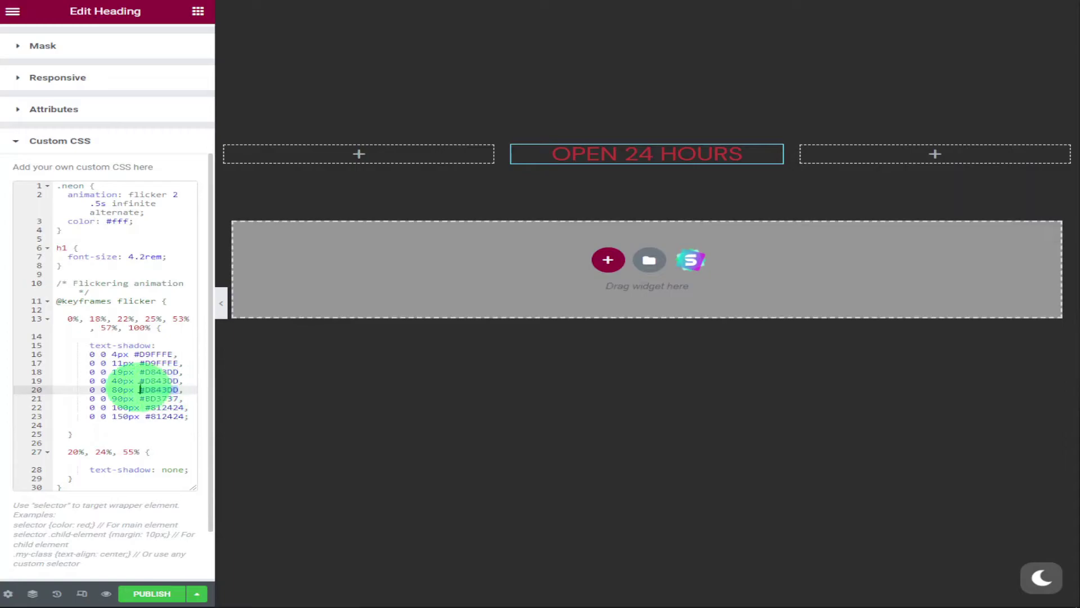
pyautogui.rightClick(152, 389)
pyautogui.click(205, 450)
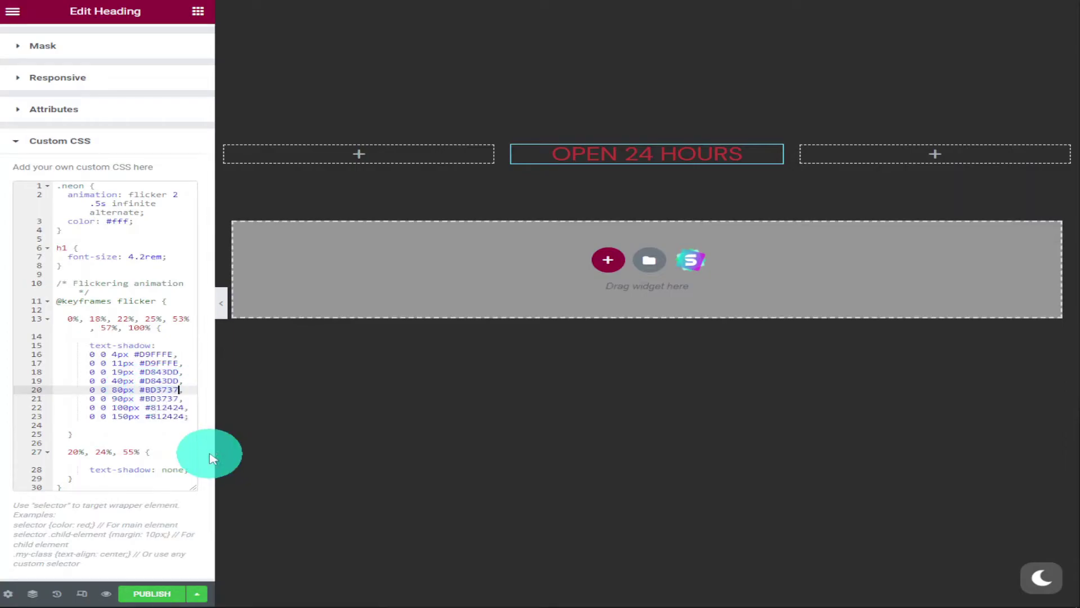
pyautogui.moveTo(178, 380); pyautogui.dragTo(158, 382)
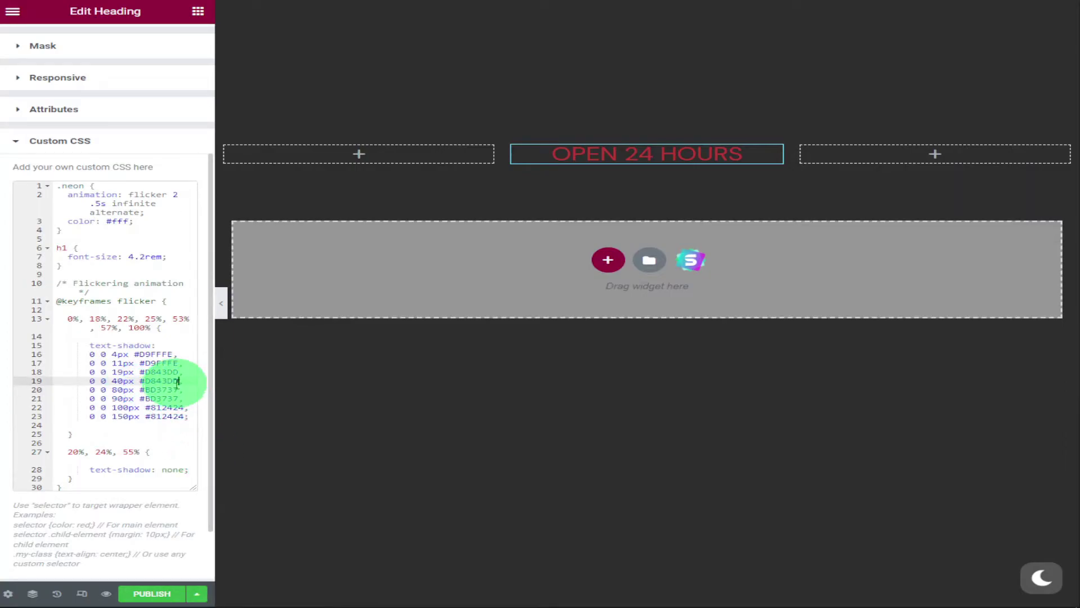
pyautogui.rightClick(146, 382)
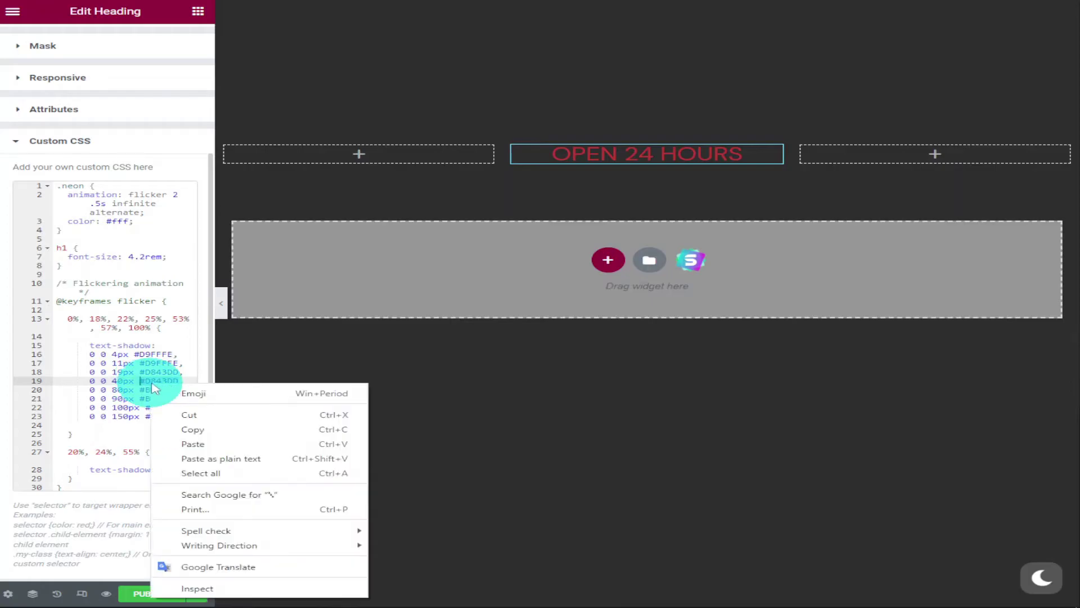
pyautogui.click(220, 442)
pyautogui.scroll(2, 120, 96)
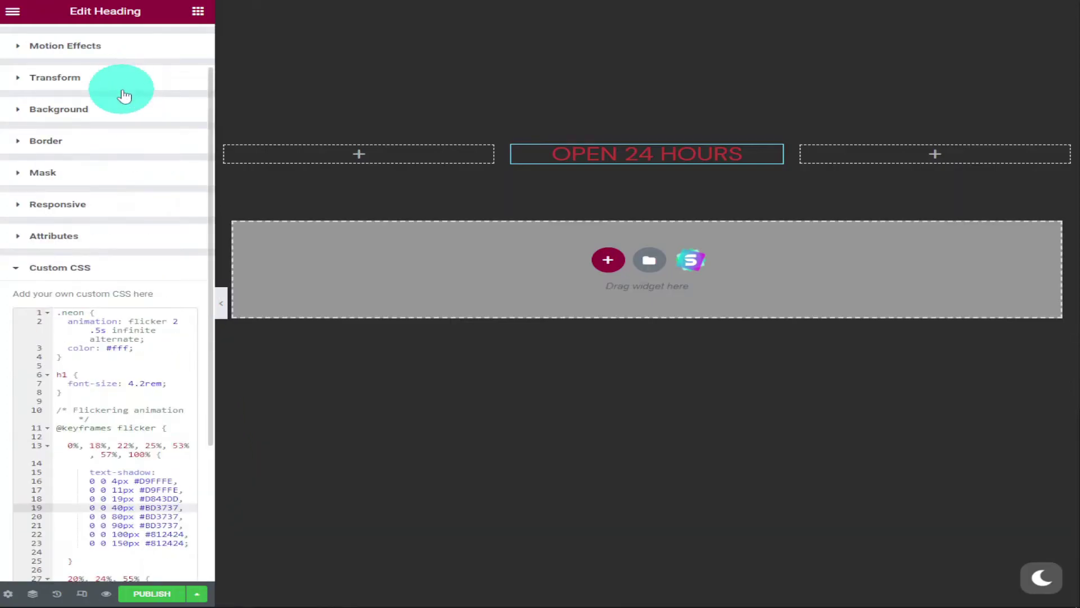
pyautogui.scroll(1, 120, 96)
# Lighten the heading text colour to #FF5A5A and copy that hex.
pyautogui.click(113, 55)
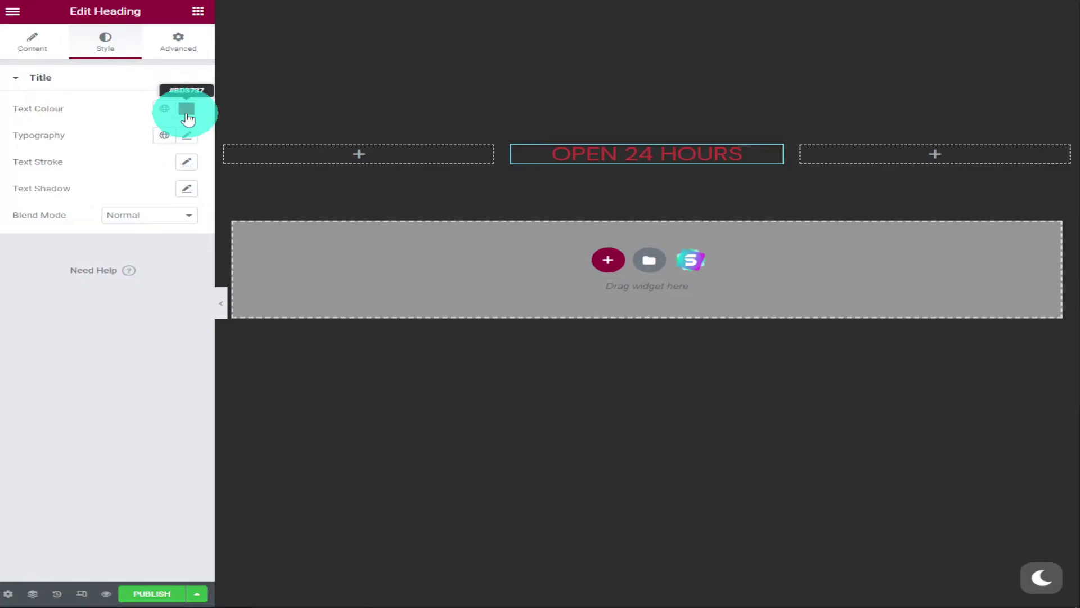
pyautogui.click(186, 109)
pyautogui.moveTo(235, 181); pyautogui.dragTo(224, 155)
pyautogui.moveTo(135, 302); pyautogui.dragTo(105, 302)
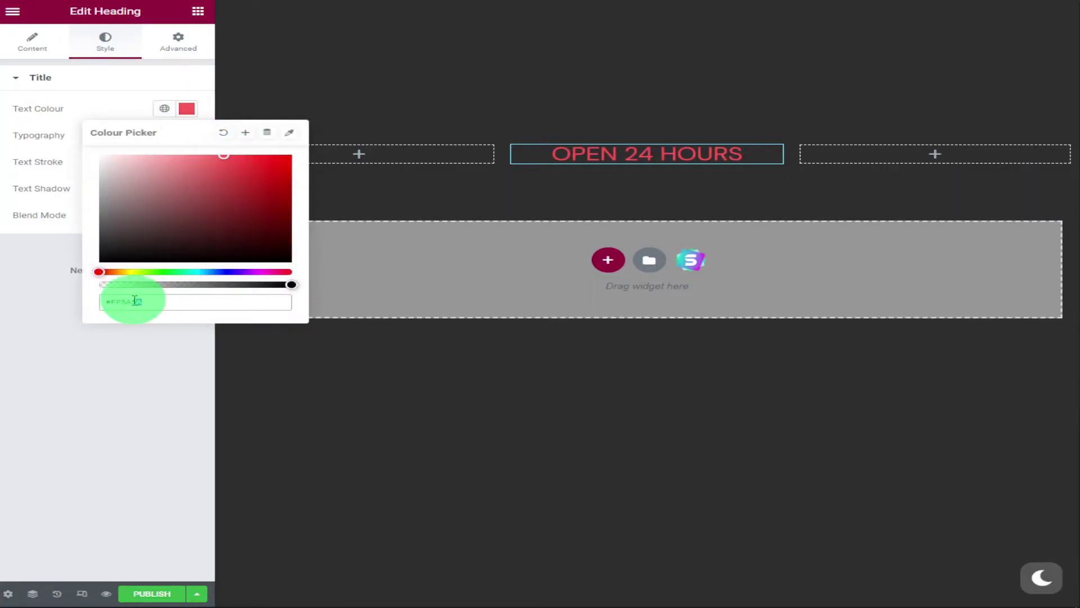
pyautogui.rightClick(121, 302)
pyautogui.click(189, 349)
# Paste #FF5A5A as the glow colour on CSS lines 18 and 17.
pyautogui.click(178, 42)
pyautogui.scroll(-5, 144, 313)
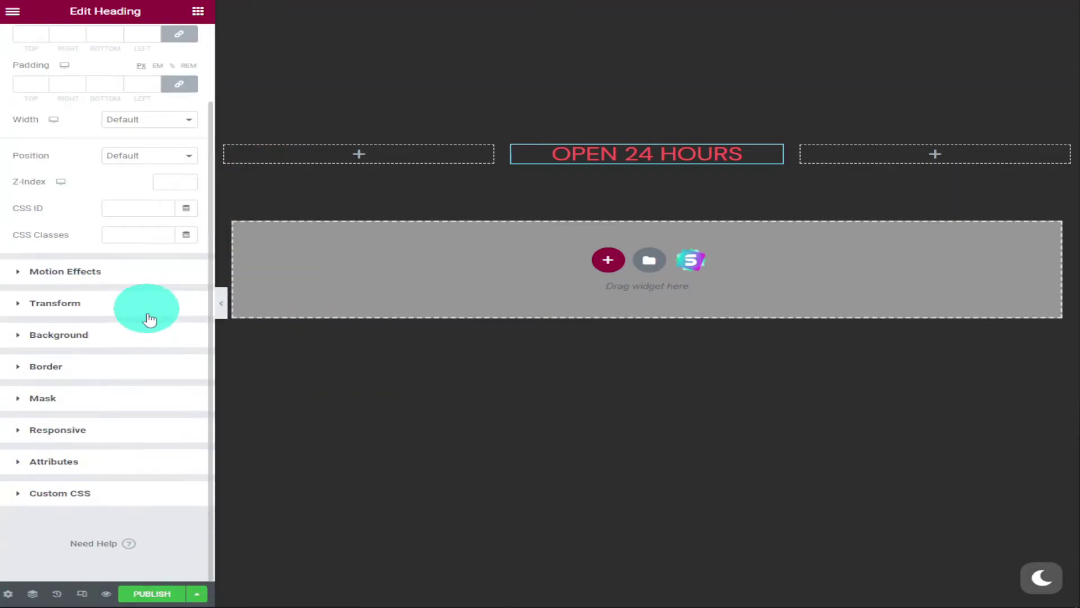
pyautogui.click(59, 492)
pyautogui.scroll(-2, 175, 498)
pyautogui.click(179, 498)
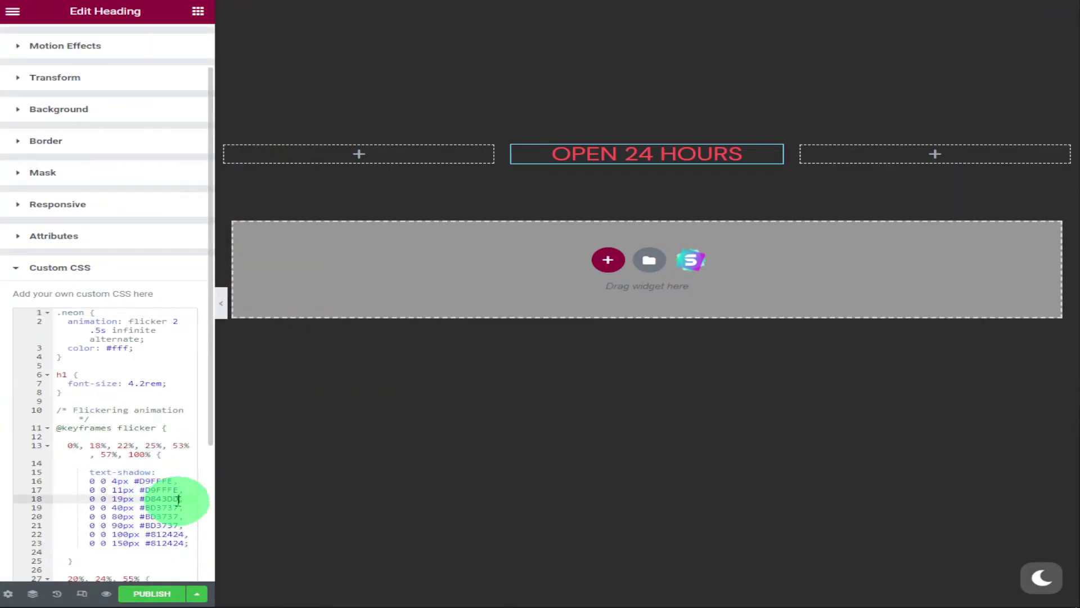
pyautogui.rightClick(150, 500)
pyautogui.click(192, 346)
pyautogui.doubleClick(151, 489)
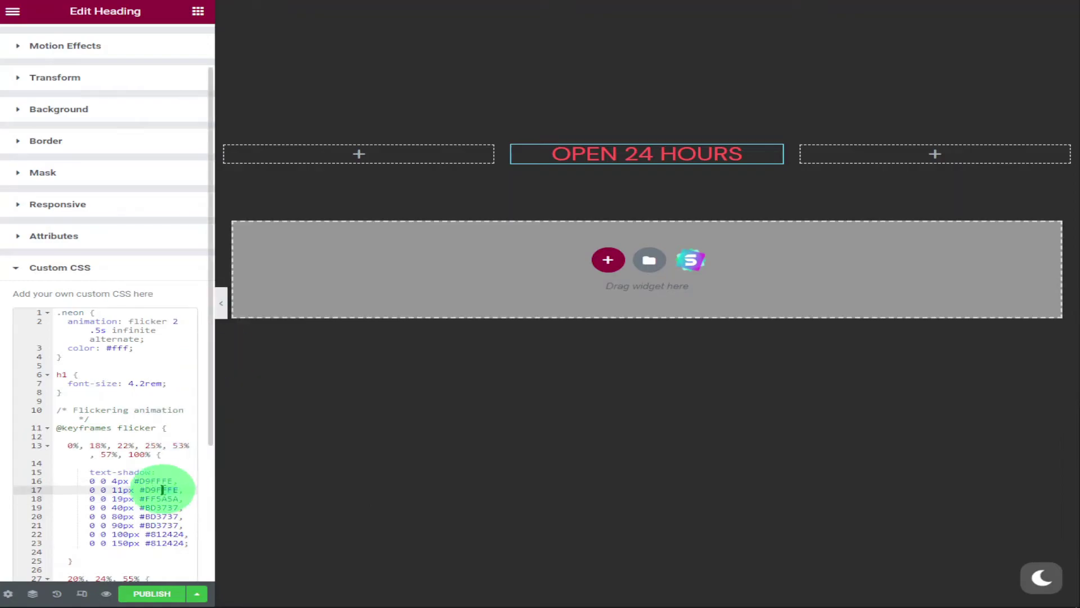
pyautogui.rightClick(160, 494)
pyautogui.click(201, 337)
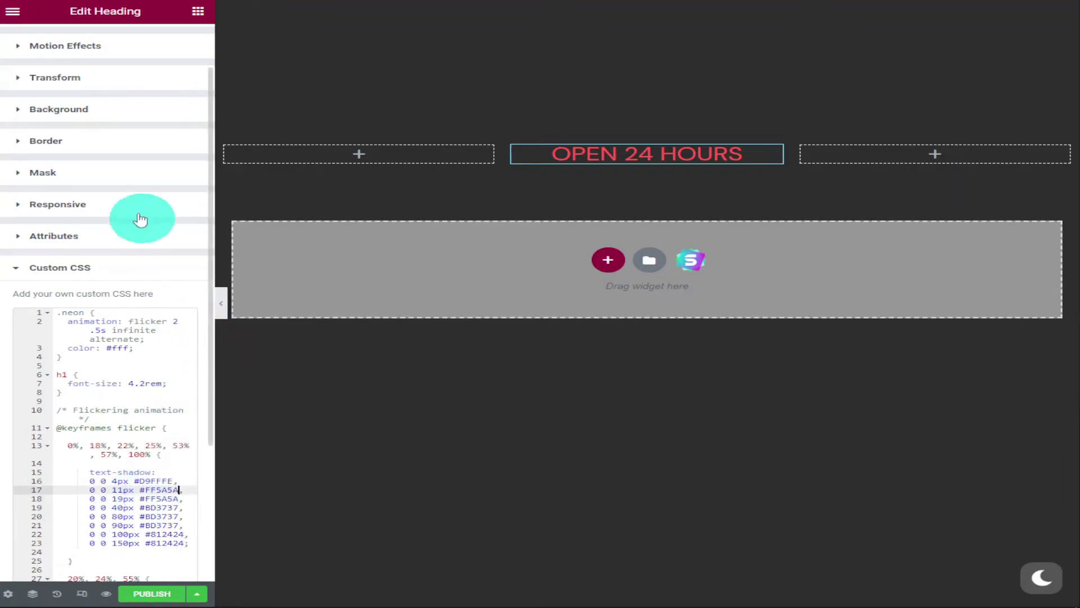
pyautogui.scroll(2, 141, 222)
# Lighten the heading text to soft pink #F99494 and copy its hex.
pyautogui.click(118, 56)
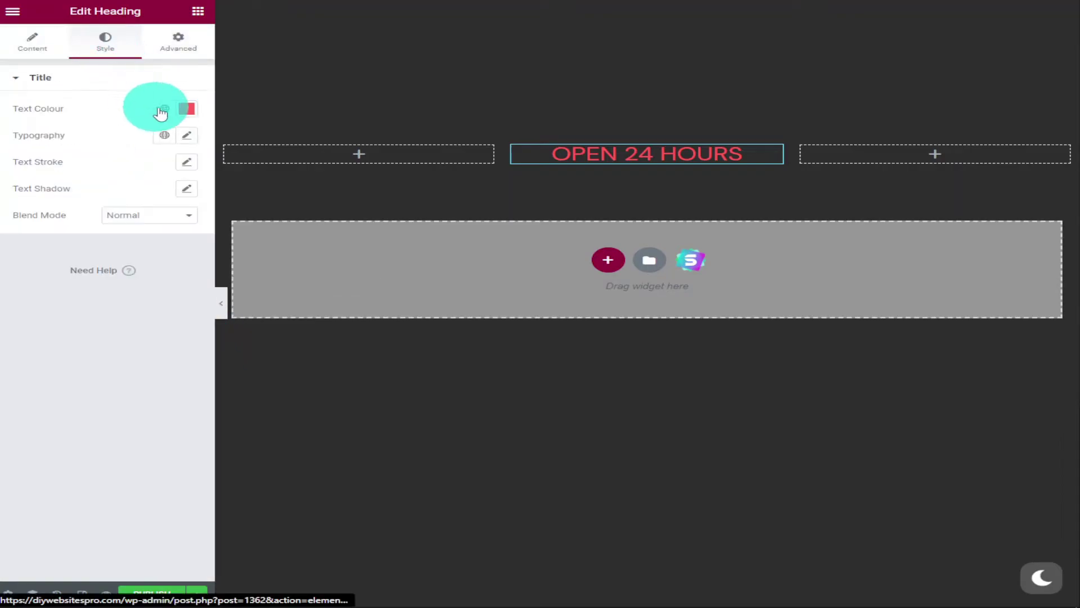
pyautogui.click(187, 108)
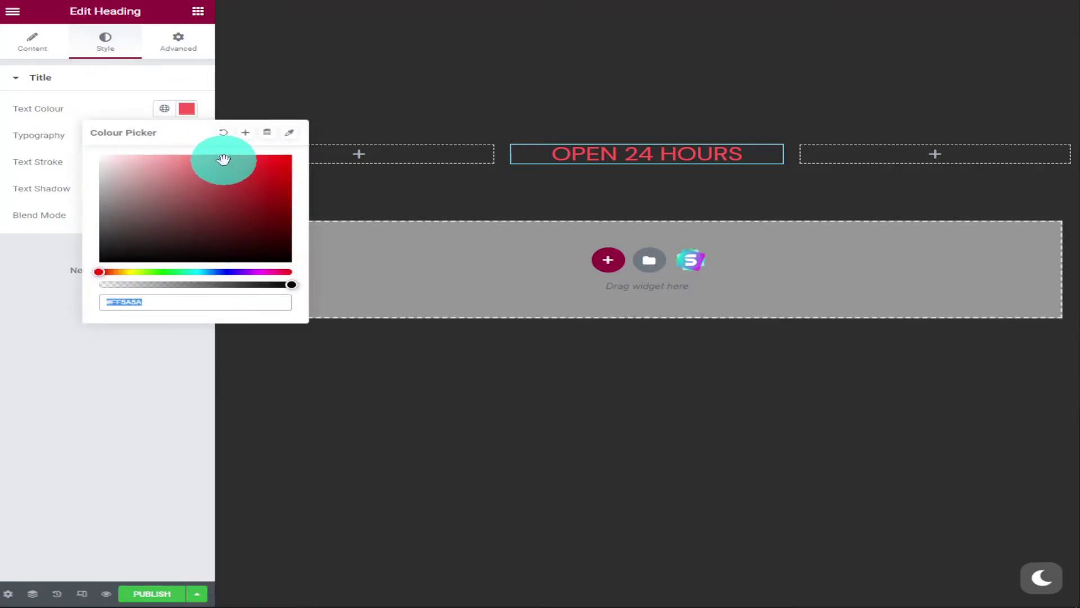
pyautogui.moveTo(221, 158); pyautogui.dragTo(179, 157)
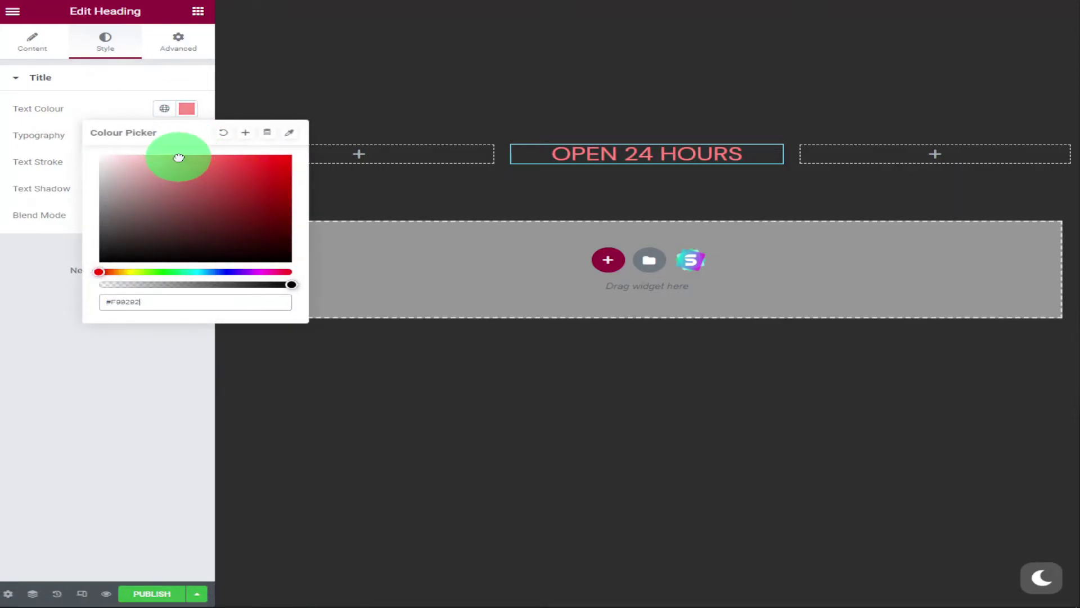
pyautogui.doubleClick(113, 301)
pyautogui.rightClick(121, 301)
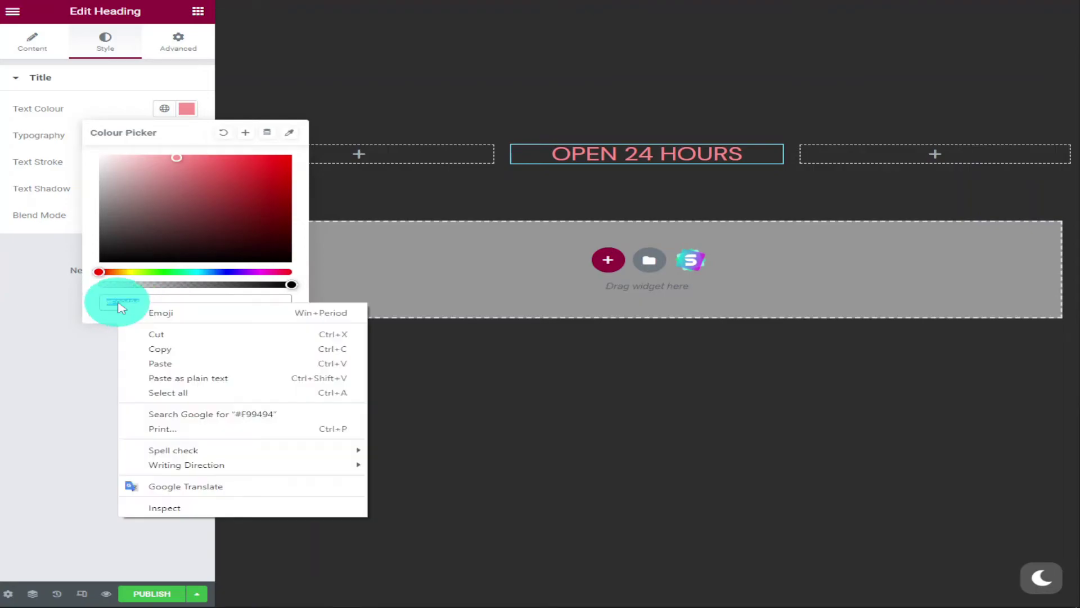
pyautogui.click(146, 347)
# Paste #F99494 over the first glow colour on CSS line 16.
pyautogui.click(176, 45)
pyautogui.click(60, 579)
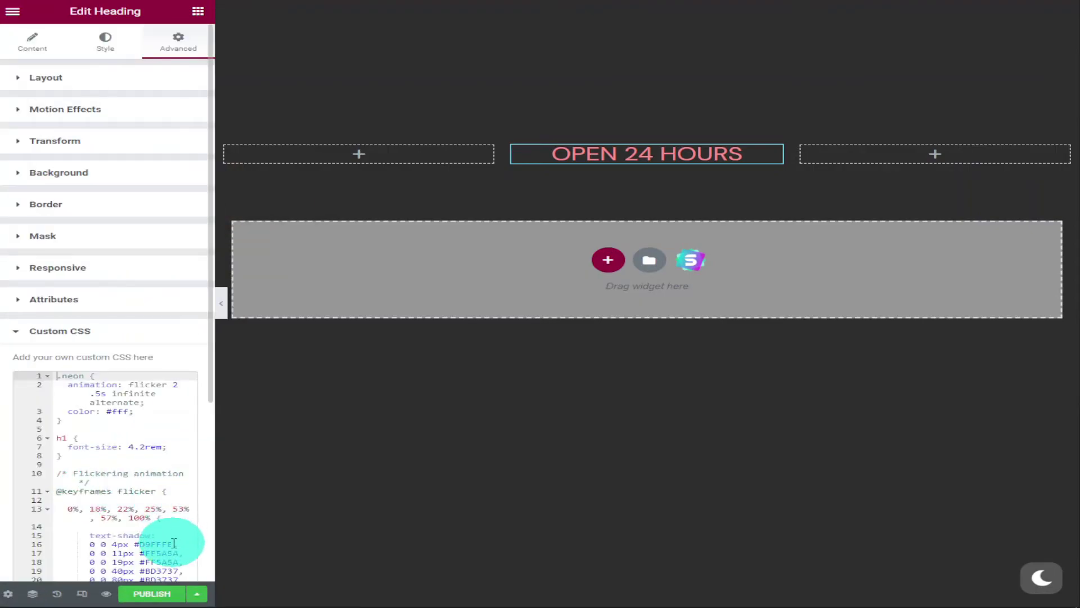
pyautogui.click(142, 544)
pyautogui.doubleClick(141, 544)
pyautogui.rightClick(149, 544)
pyautogui.click(204, 393)
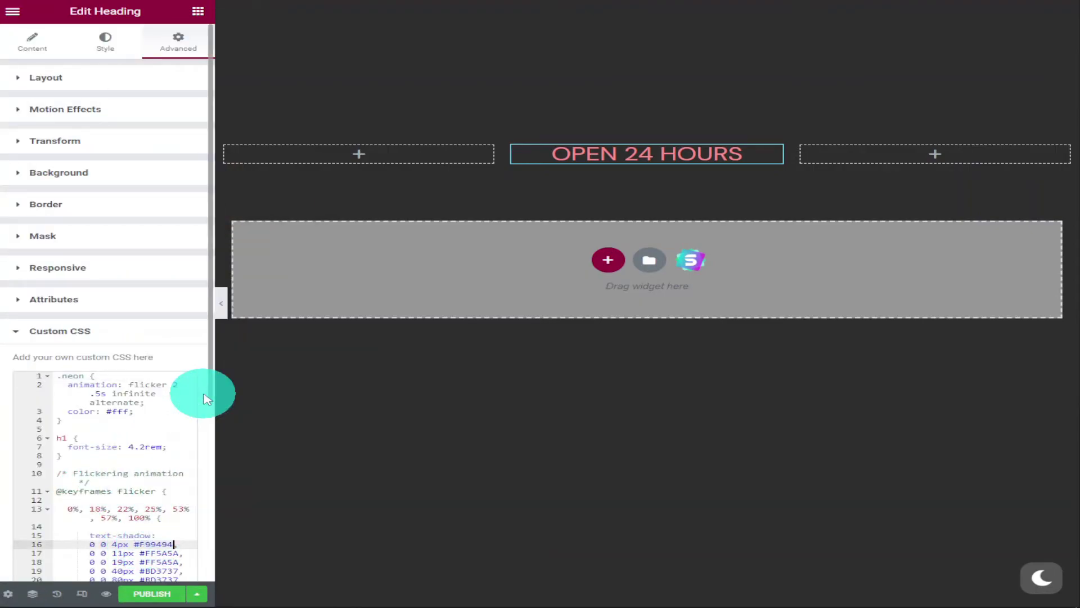
pyautogui.click(105, 43)
# Set the heading text colour to very pale pink #FFCFCF.
pyautogui.click(186, 108)
pyautogui.moveTo(174, 157)
pyautogui.mouseDown()
pyautogui.moveTo(139, 155)
pyautogui.moveTo(124, 140)
pyautogui.mouseUp()
pyautogui.click(56, 149)
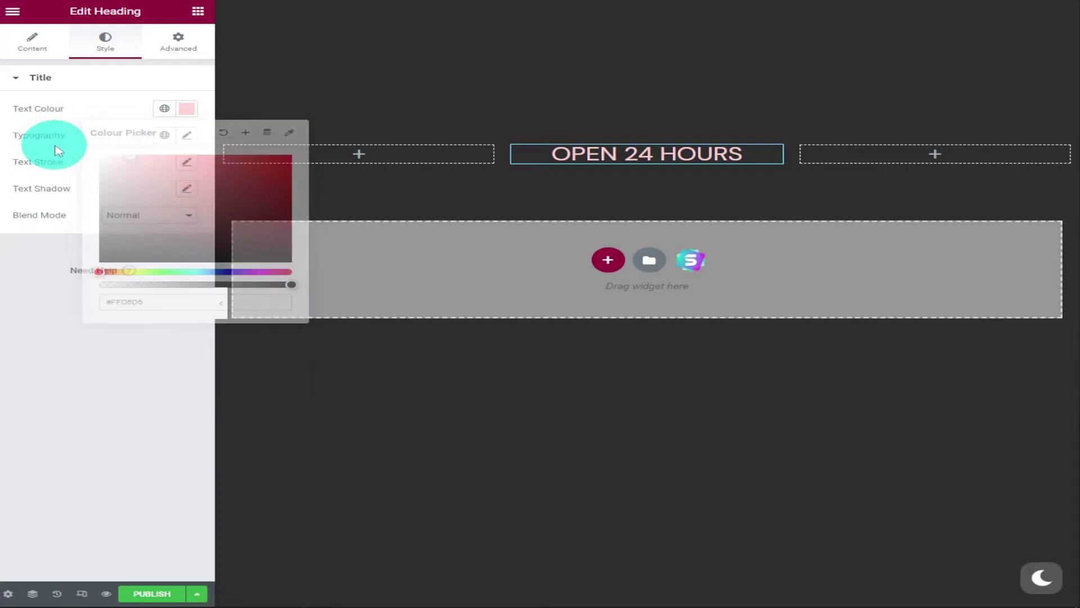
# Give the heading the CSS class 'neon'.
pyautogui.click(178, 42)
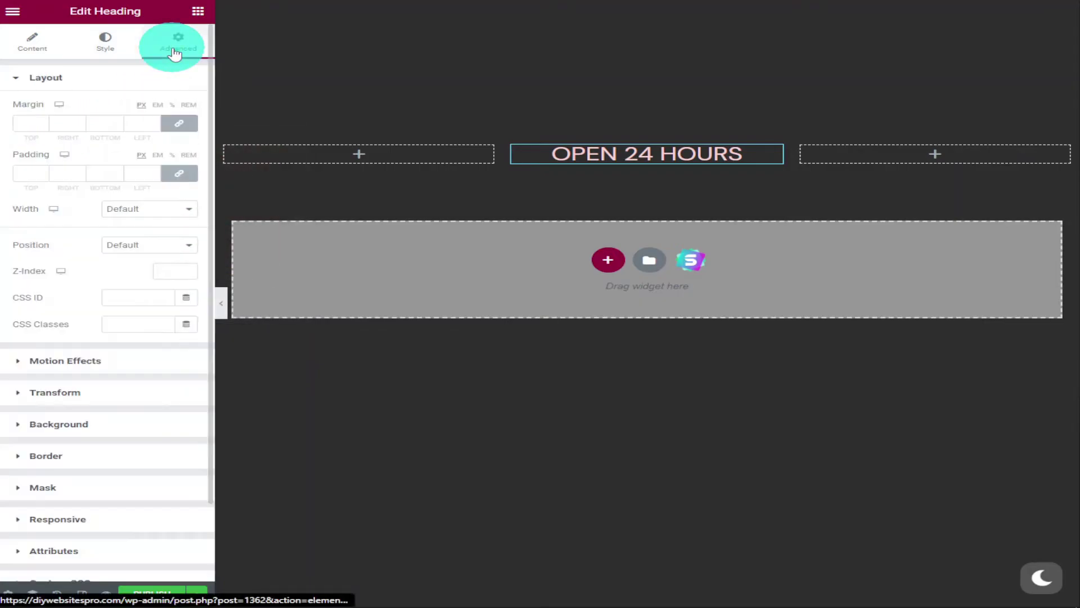
pyautogui.click(132, 322)
pyautogui.write('neo')
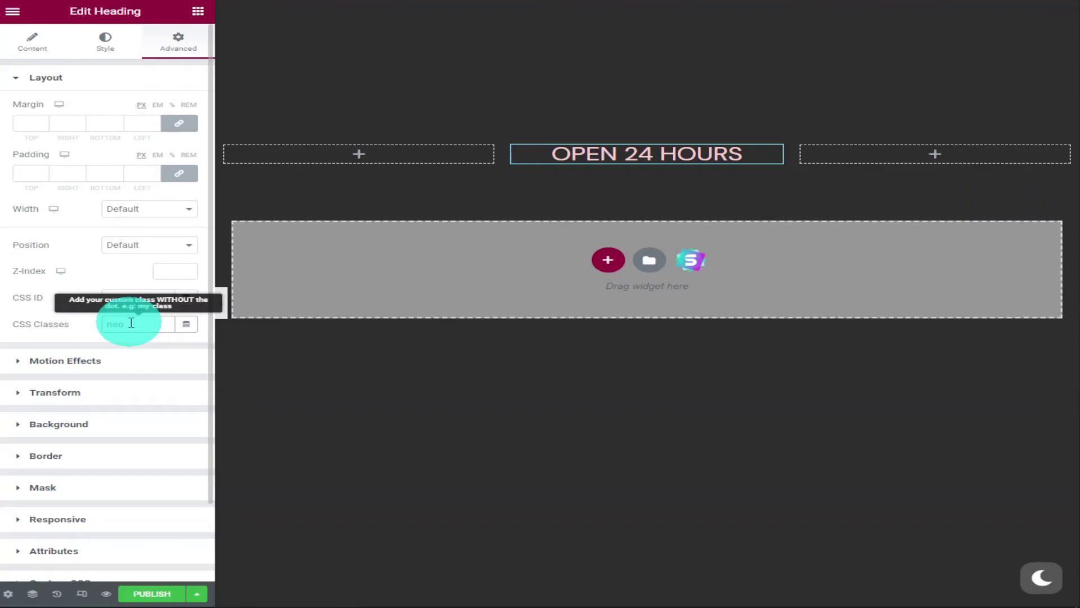
pyautogui.write('n')
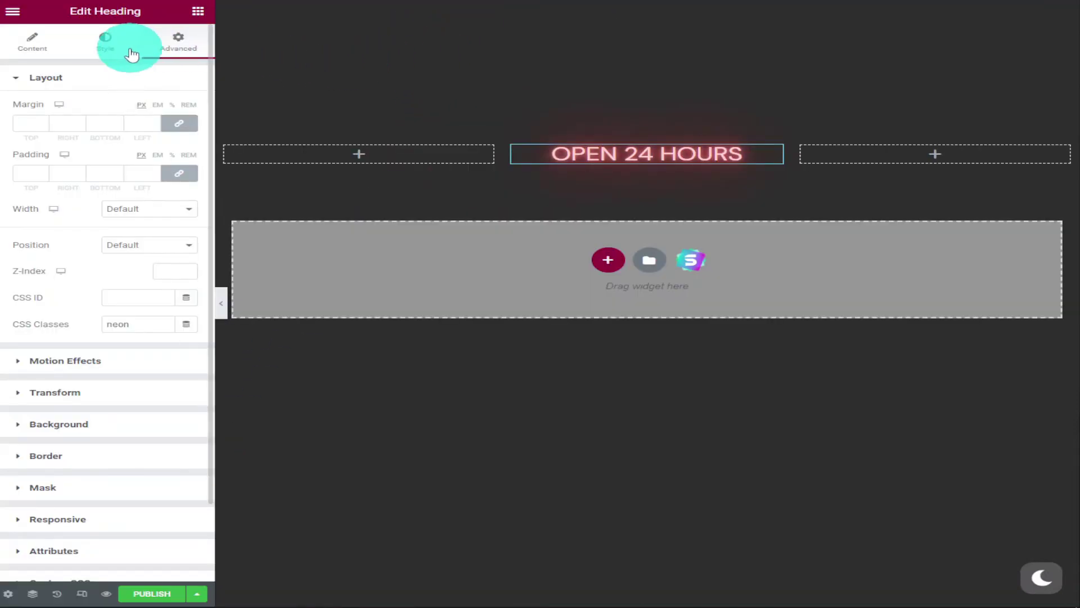
# Set the heading's typography size to 72 px and hide the panel to preview.
pyautogui.click(130, 50)
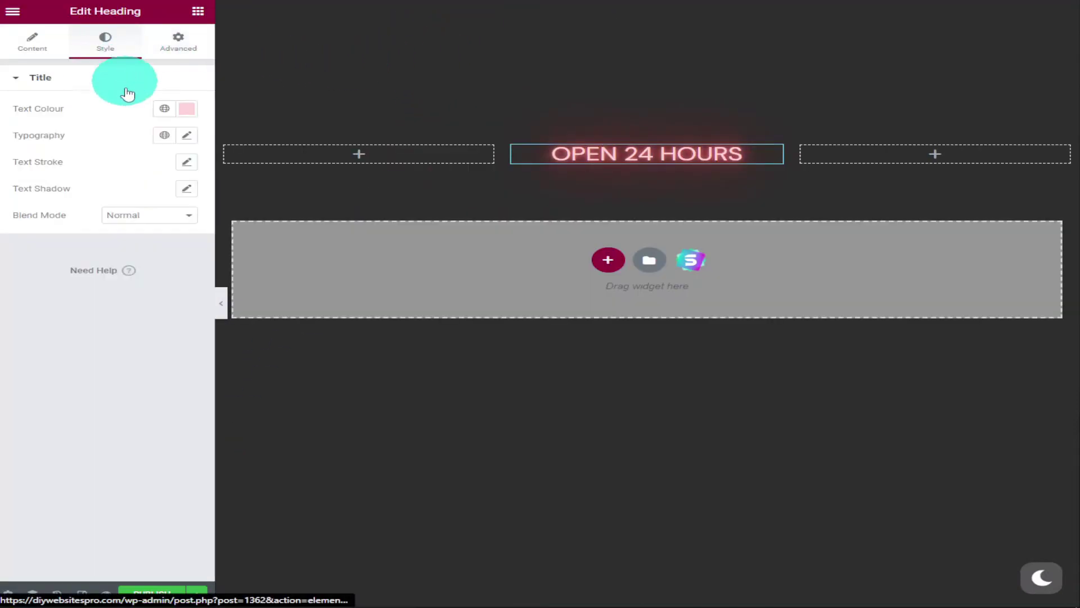
pyautogui.click(186, 138)
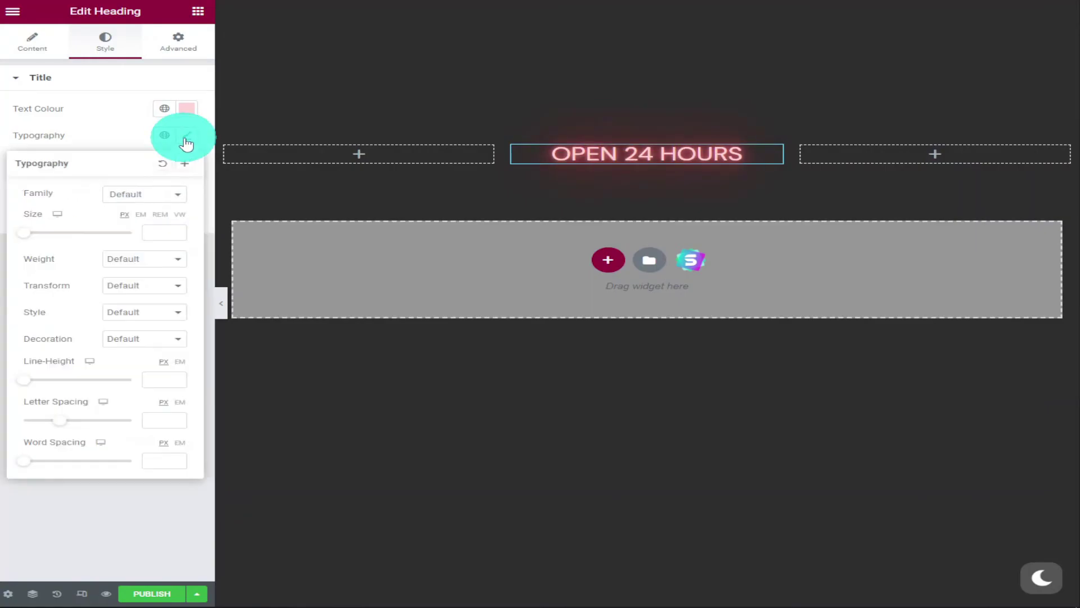
pyautogui.moveTo(28, 238); pyautogui.dragTo(66, 238)
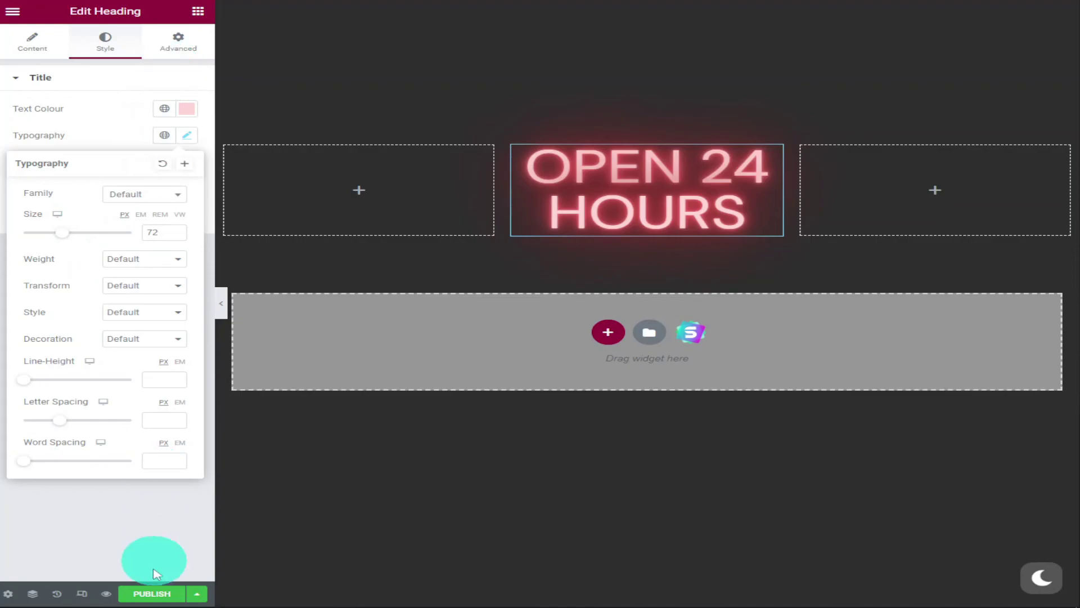
pyautogui.click(119, 563)
pyautogui.hotkey('ctrl', 'p')
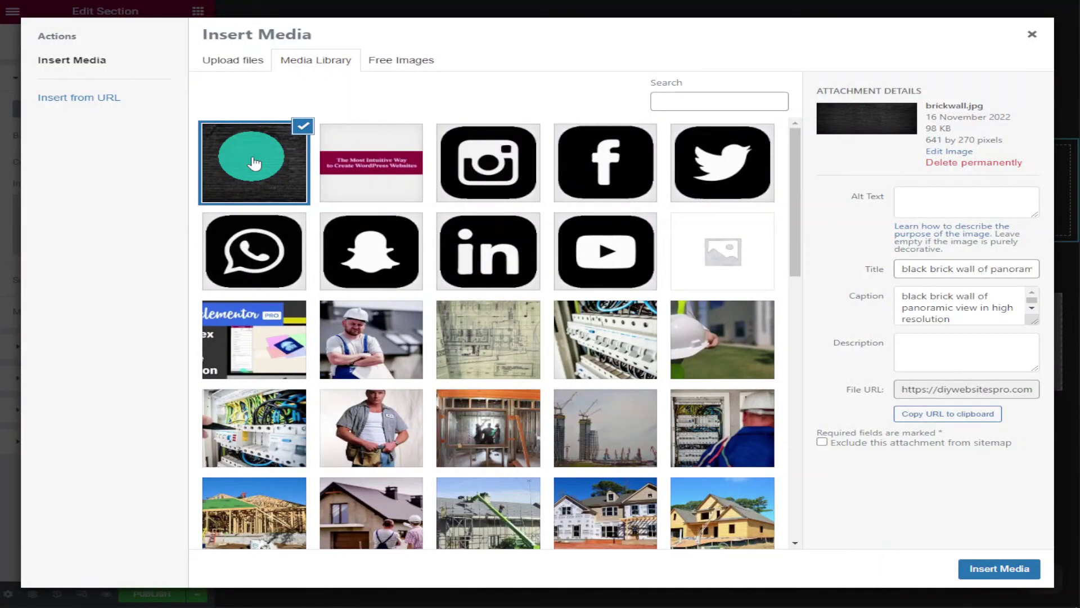
# Apply brickwall.jpg as the section's background image.
pyautogui.click(254, 163)
pyautogui.click(282, 174)
pyautogui.click(999, 568)
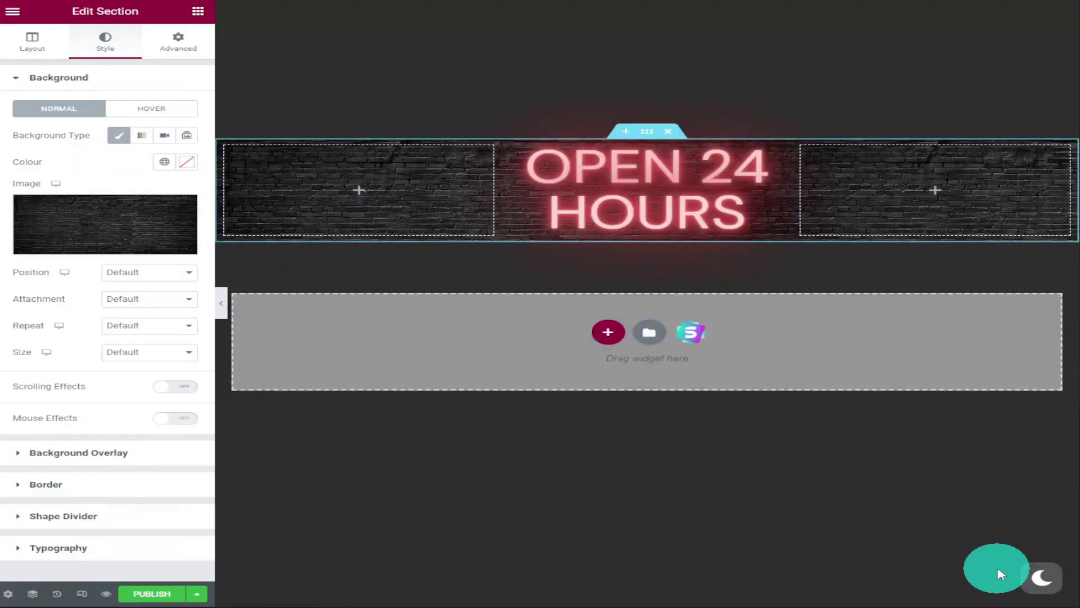
# Unlink the section padding and give it separate top and bottom values (bottom 77).
pyautogui.click(179, 52)
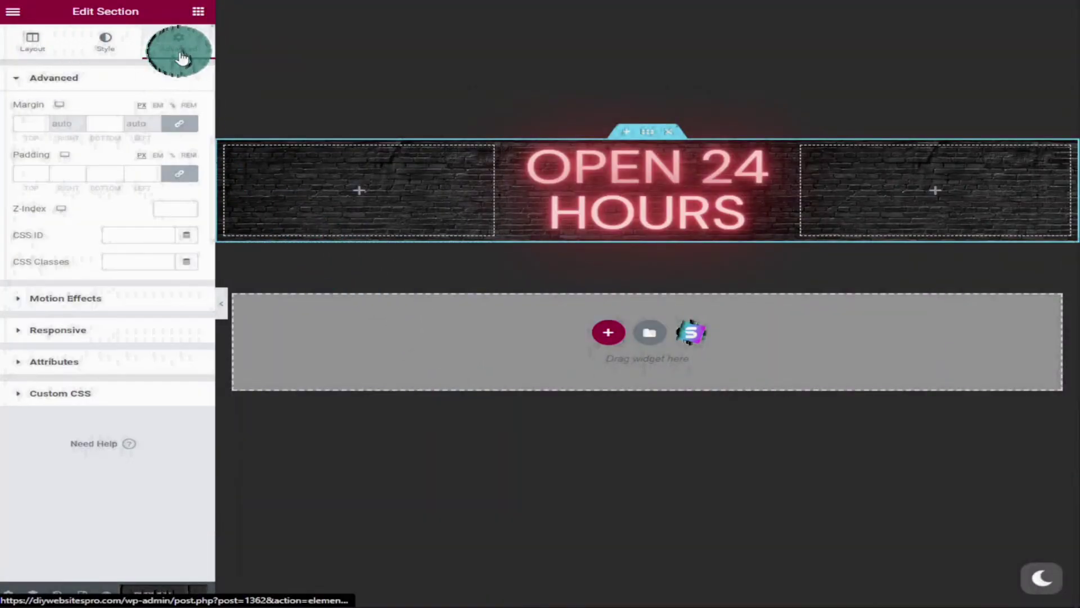
pyautogui.click(184, 174)
pyautogui.click(36, 173)
pyautogui.scroll(5, 42, 174)
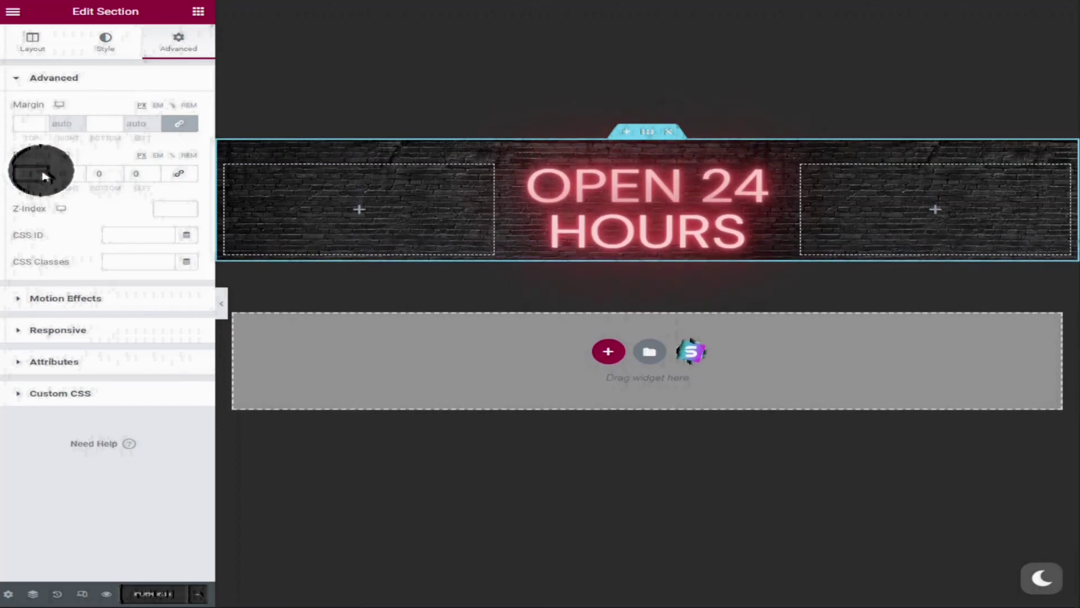
pyautogui.click(120, 178)
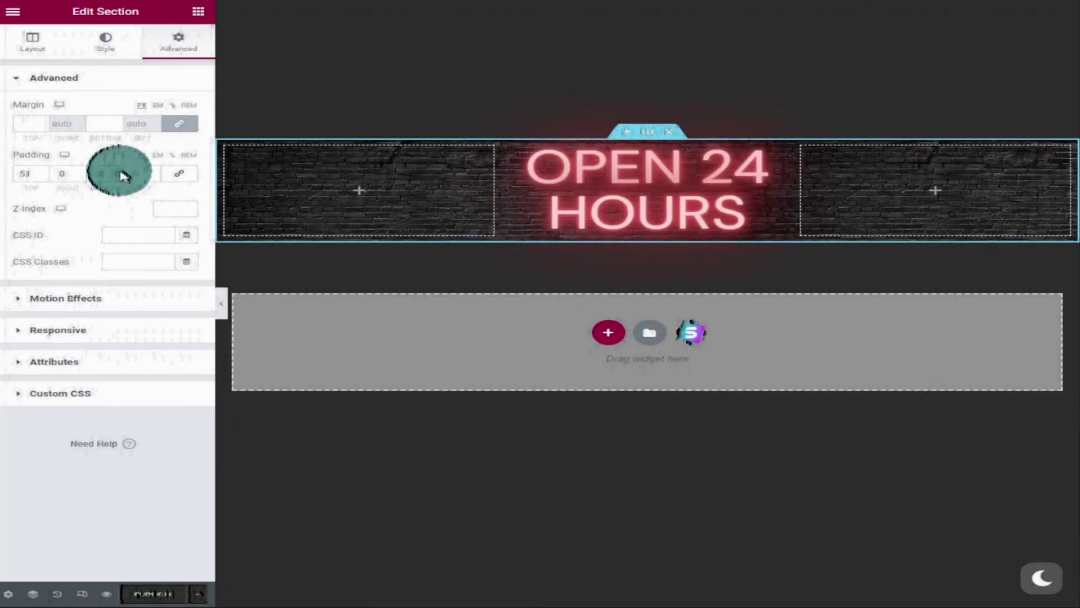
pyautogui.scroll(4, 121, 176)
pyautogui.scroll(2, 120, 176)
pyautogui.scroll(2, 120, 175)
pyautogui.scroll(2, 120, 175)
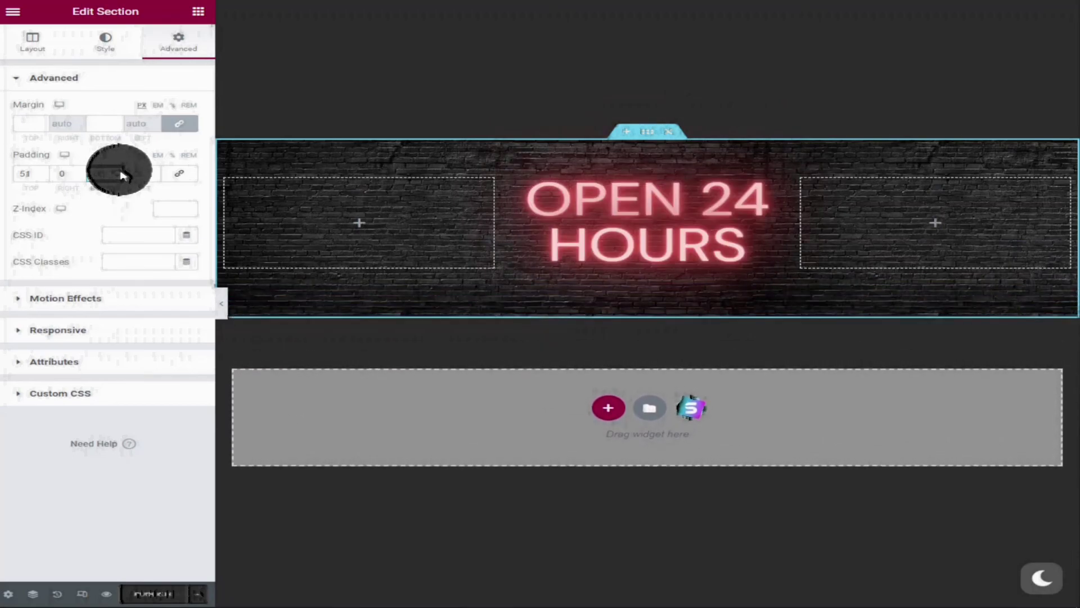
pyautogui.scroll(2, 120, 175)
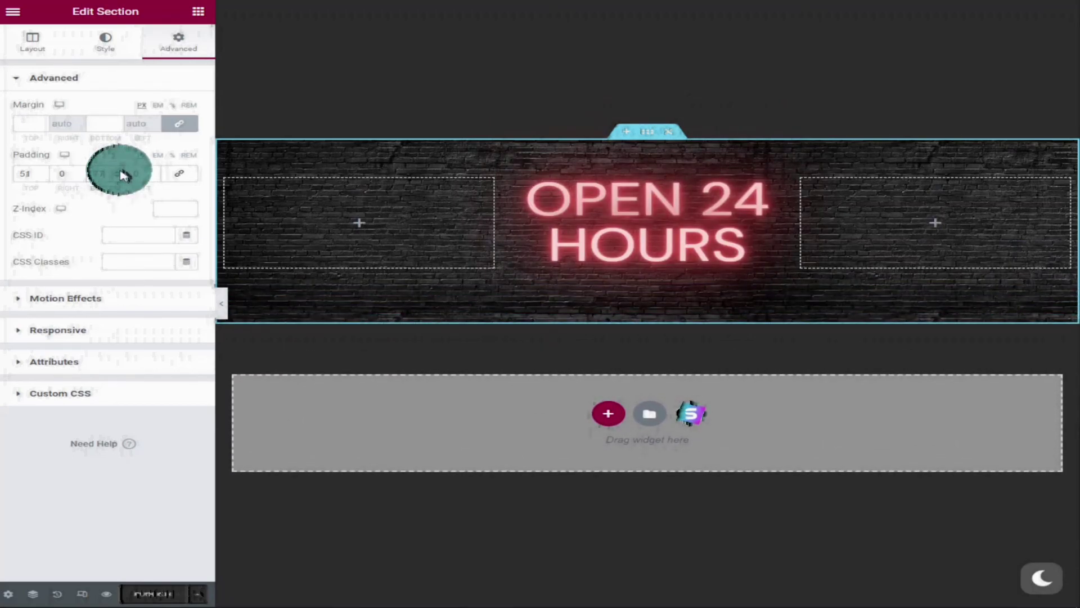
# Set the brick-wall section's Motion Effects Sticky option to Top, leaving scrolling effects off.
pyautogui.click(95, 299)
pyautogui.click(160, 173)
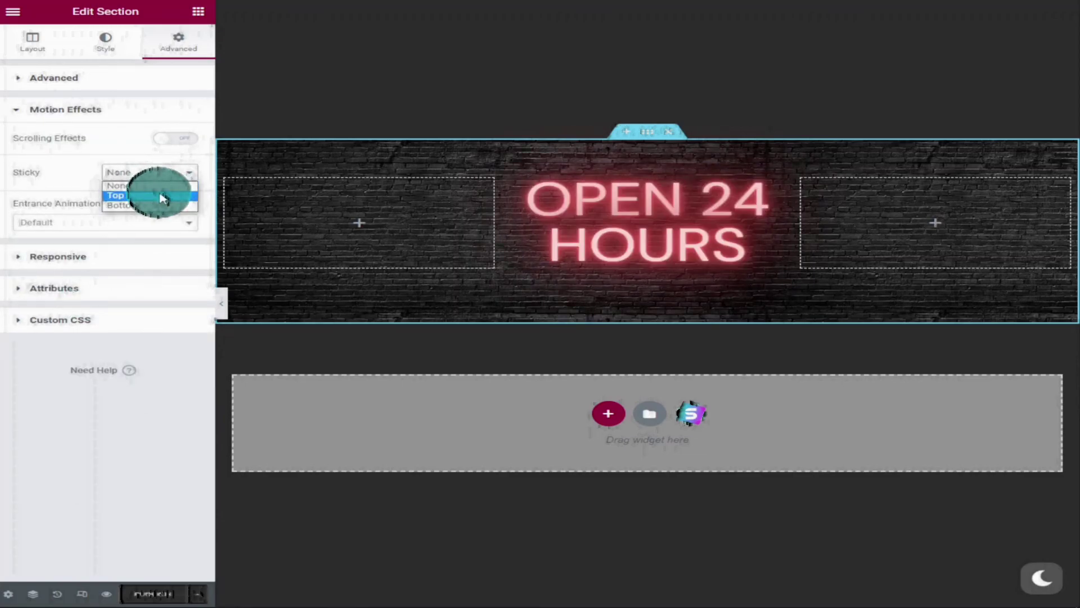
pyautogui.click(176, 141)
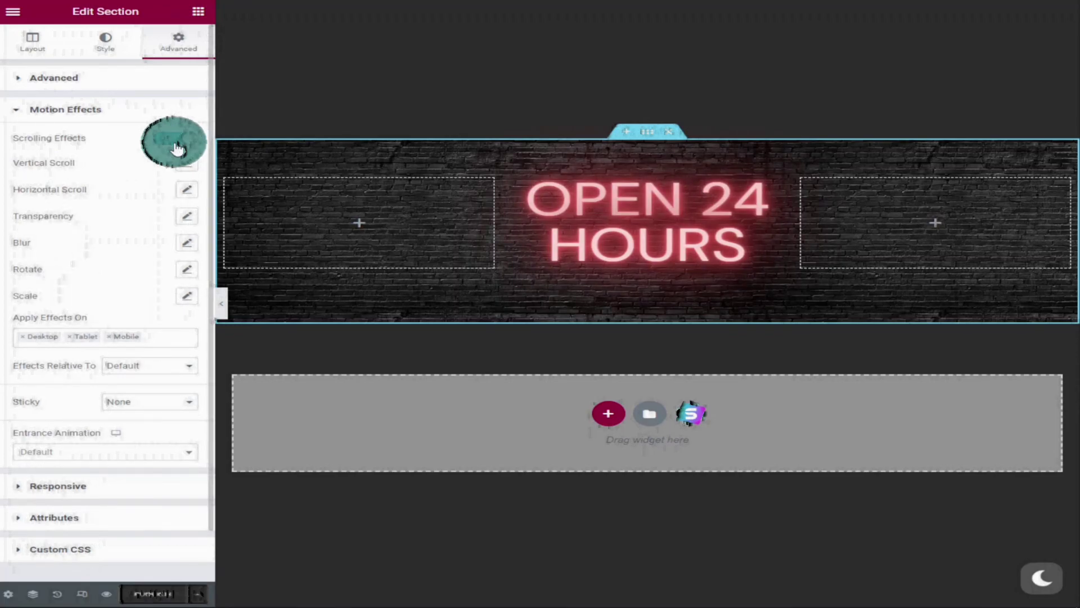
pyautogui.click(176, 141)
pyautogui.click(177, 171)
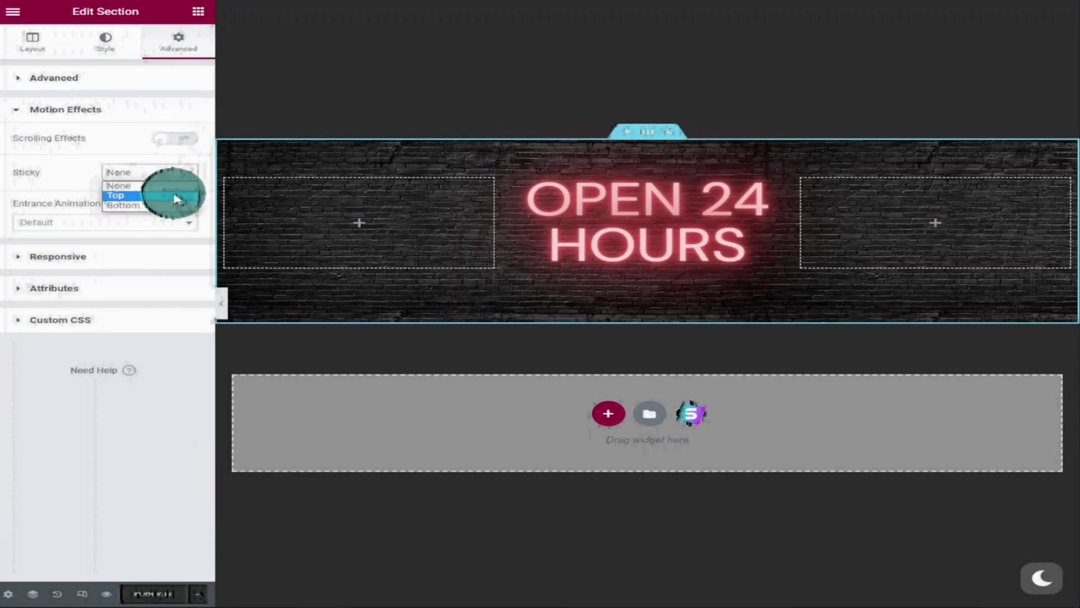
pyautogui.click(176, 197)
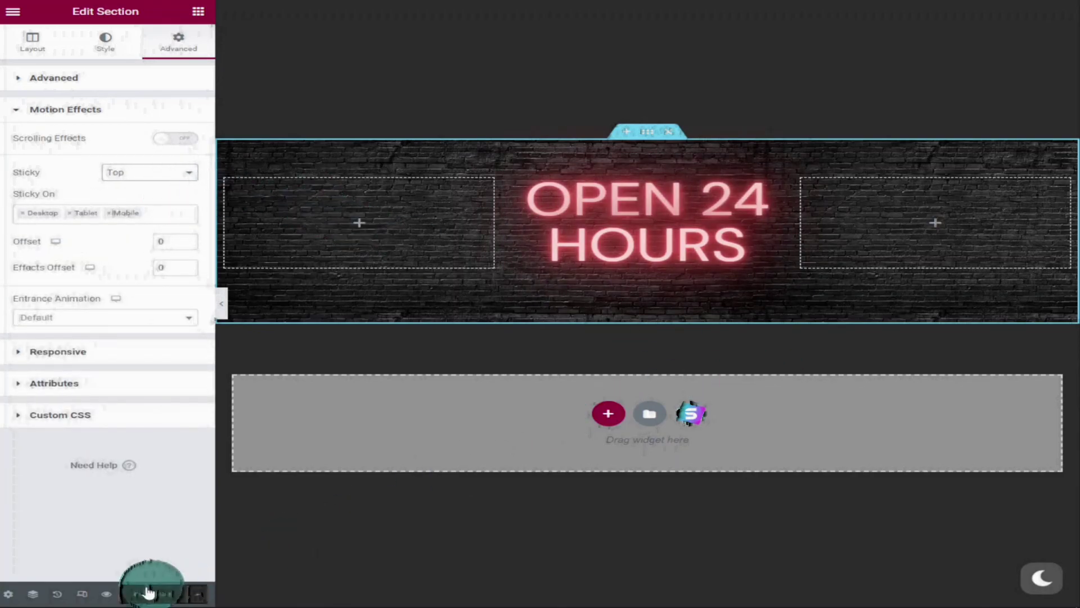